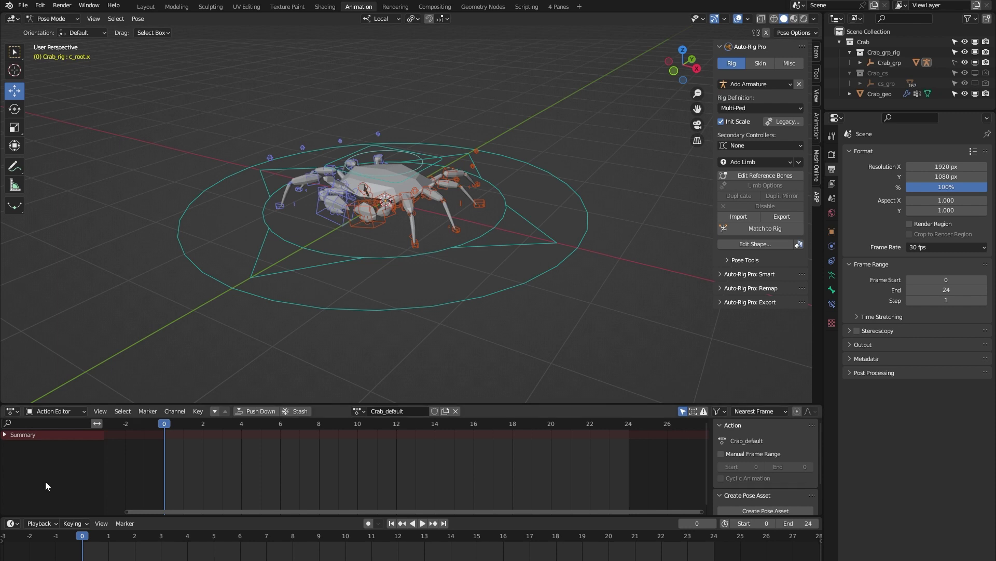
Show the action list for the crab rig, listing Crab_default and Crab_walk
click(363, 410)
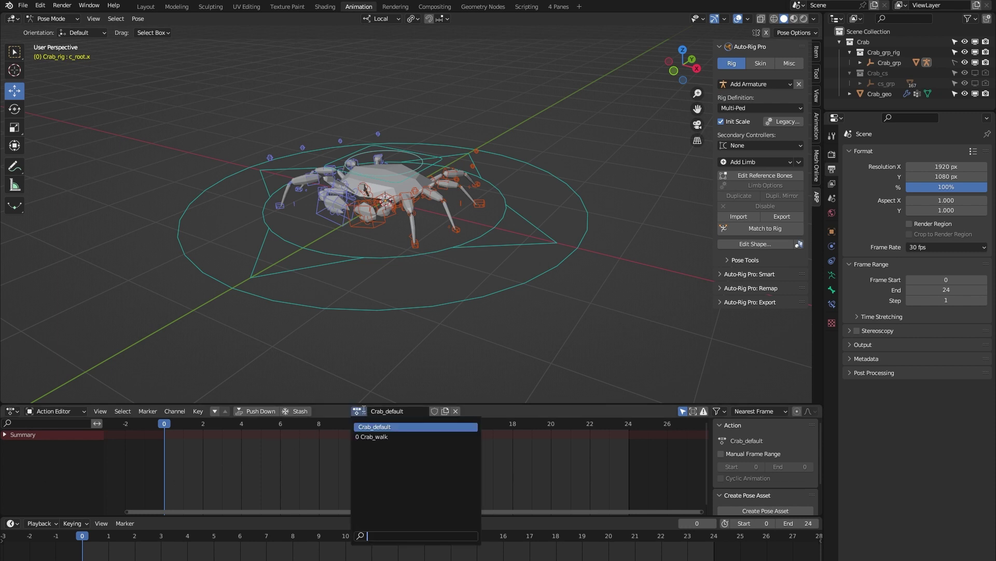
Assign Crab_walk, play the walk cycle, view it in 4 Panes, then return to Animation
click(379, 437)
key(space)
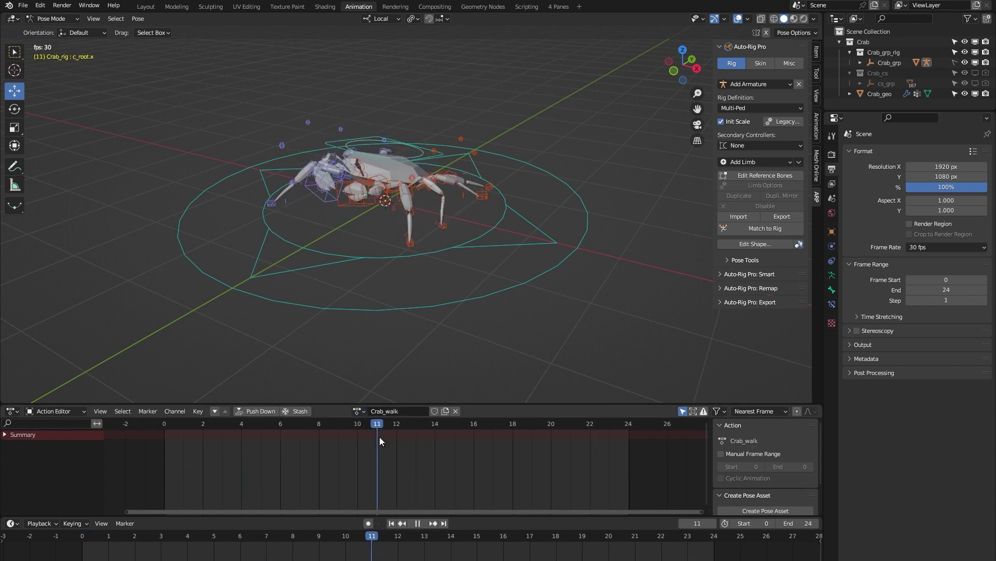
click(557, 8)
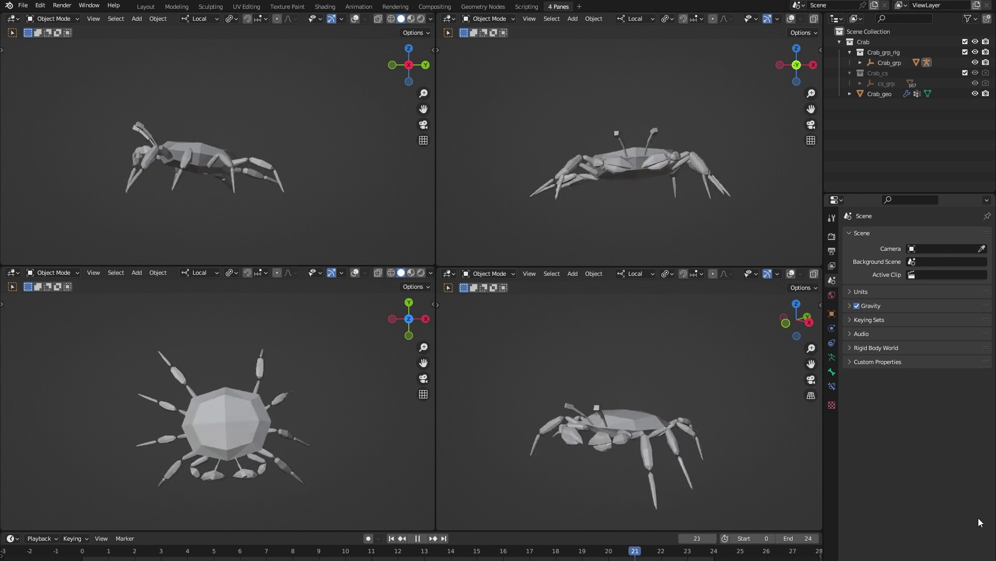
click(353, 7)
Stop playback, go to frame 0 and switch back to the Crab_default action
key(space)
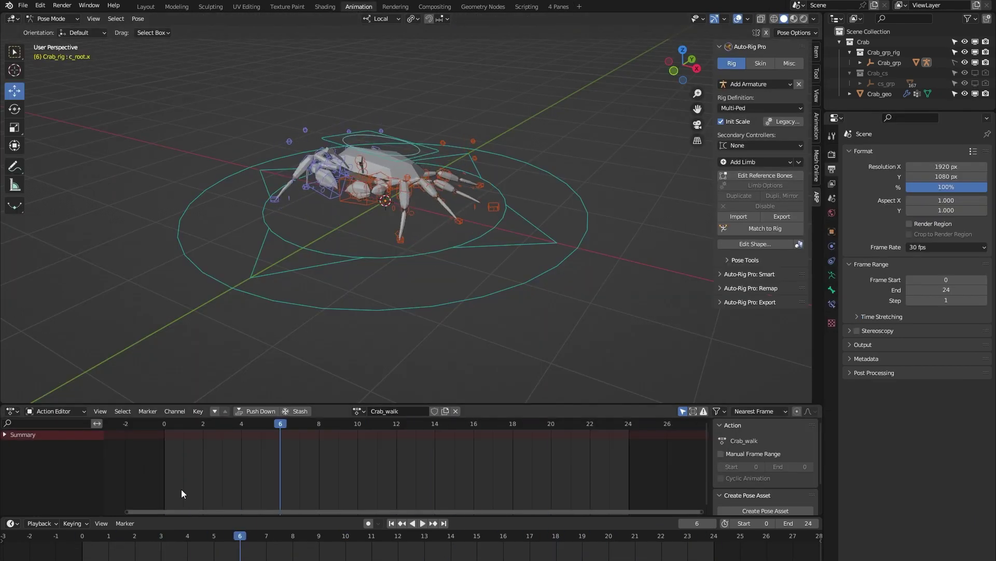
click(165, 424)
click(358, 411)
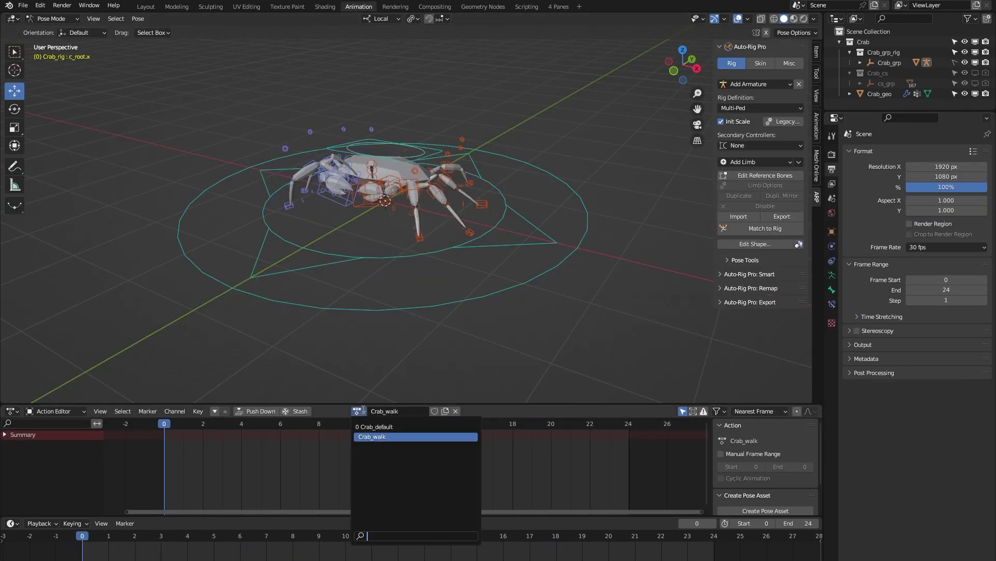
click(384, 427)
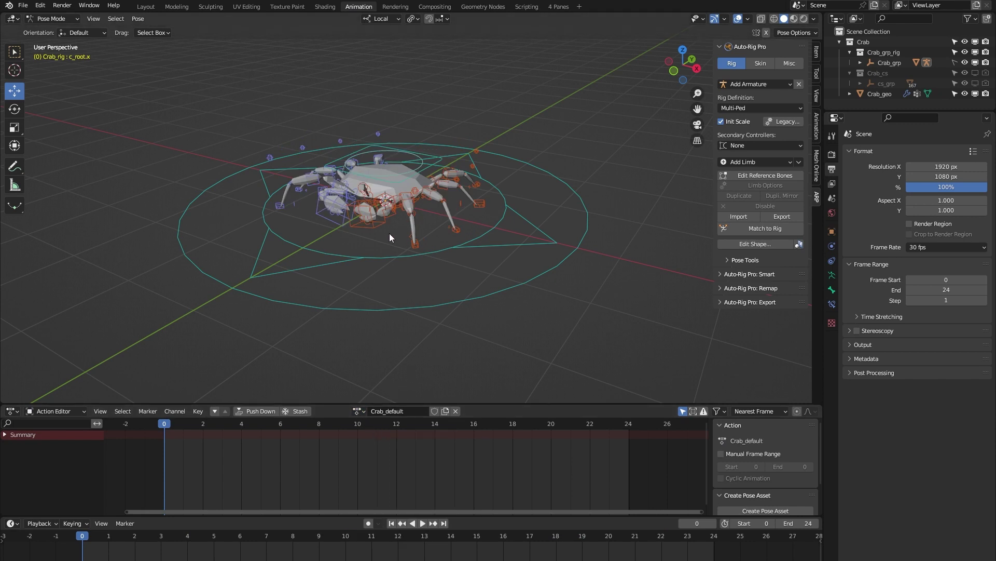
Frame the crab rig in the viewport and choose Edit Reference Bones
scroll(387, 230, up, 6)
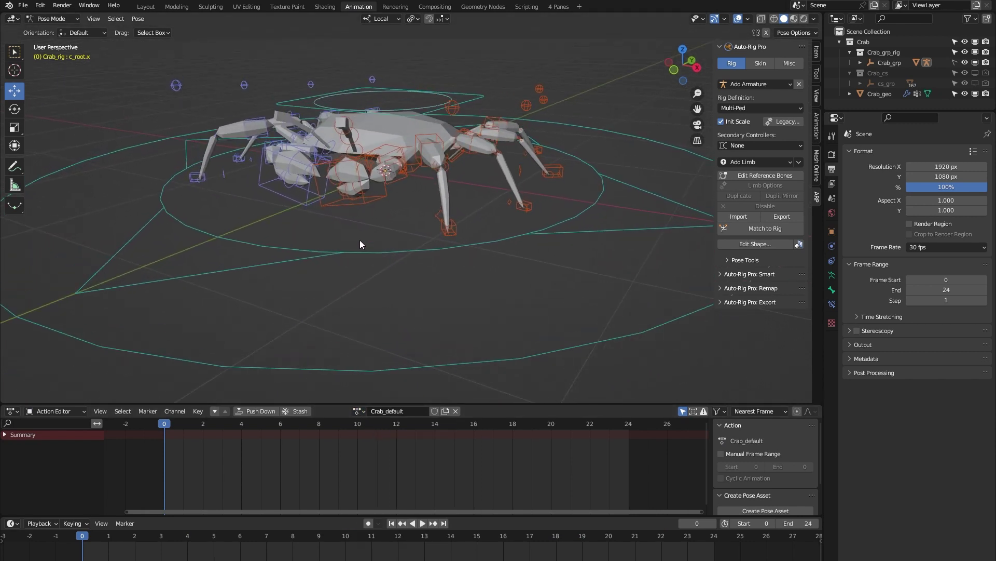
scroll(360, 240, up, 2)
shift+middle_drag(362, 238, 367, 262)
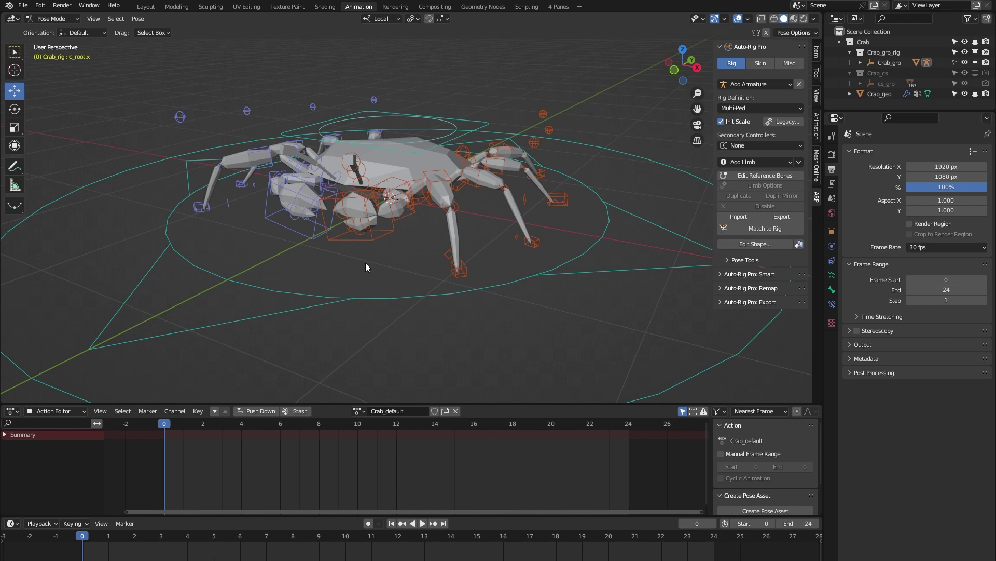
click(748, 176)
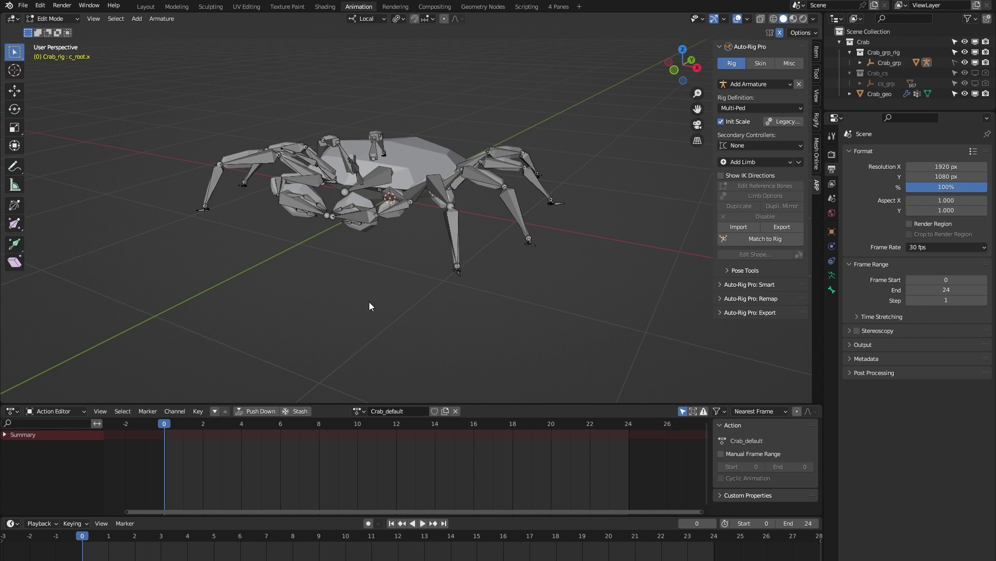
In Object Mode, delete Crab_geo to expose the bare armature, then undo to restore it
key(Tab)
click(409, 149)
mouse_move(394, 272)
middle_down()
mouse_move(349, 304)
mouse_move(326, 274)
mouse_move(409, 278)
mouse_move(329, 276)
mouse_move(376, 276)
middle_up()
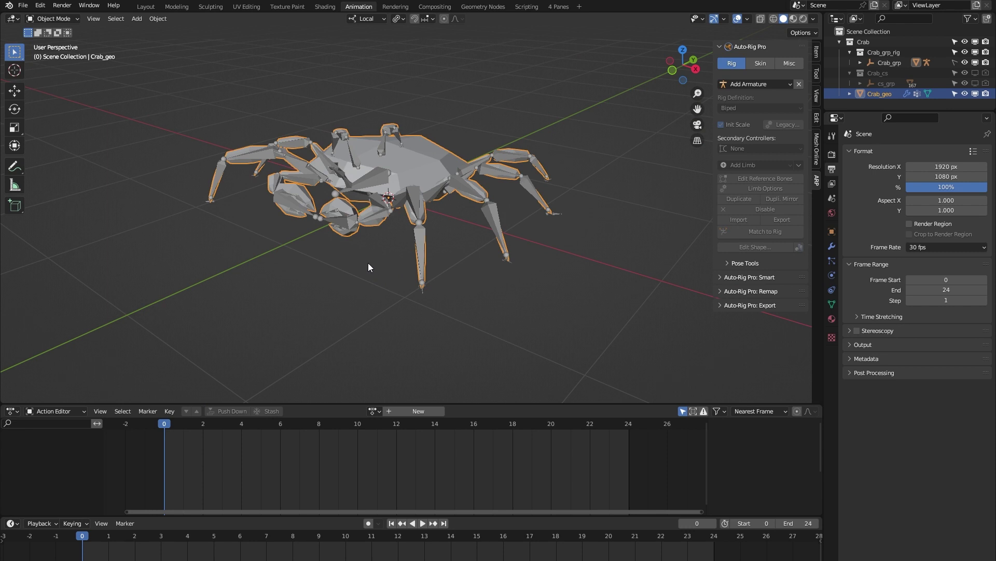
middle_drag(368, 268, 361, 272)
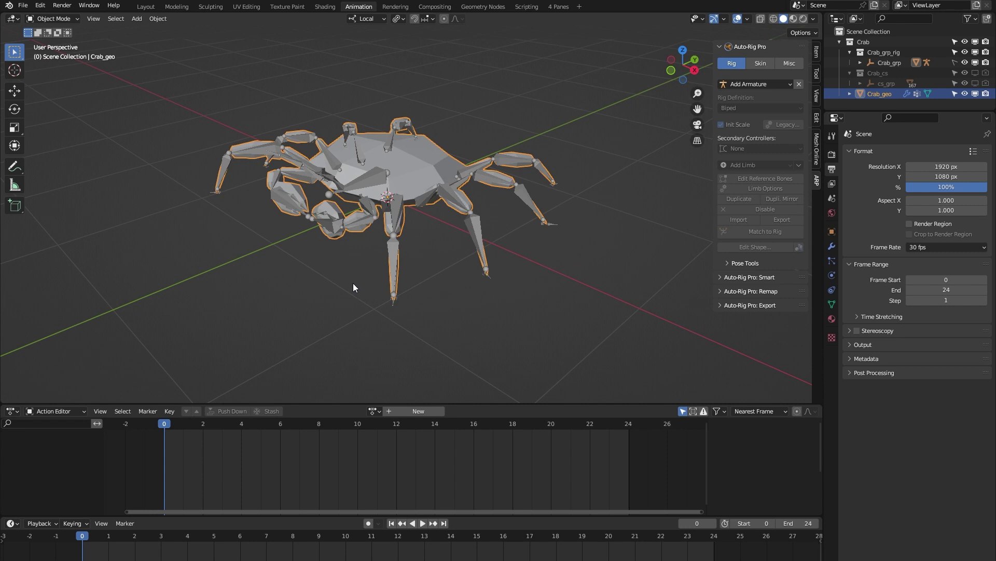
key(Delete)
middle_drag(349, 285, 356, 297)
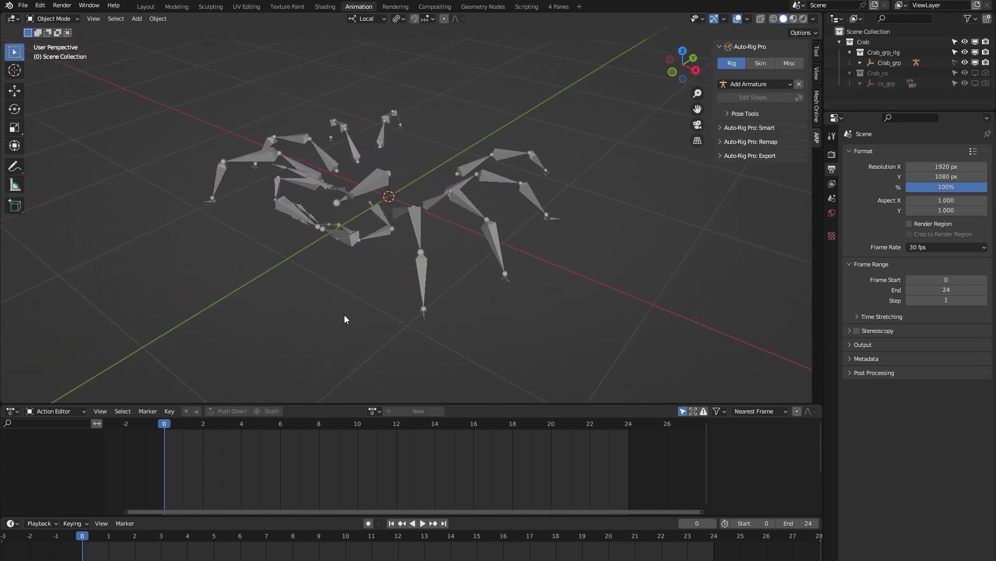
key(ctrl+z)
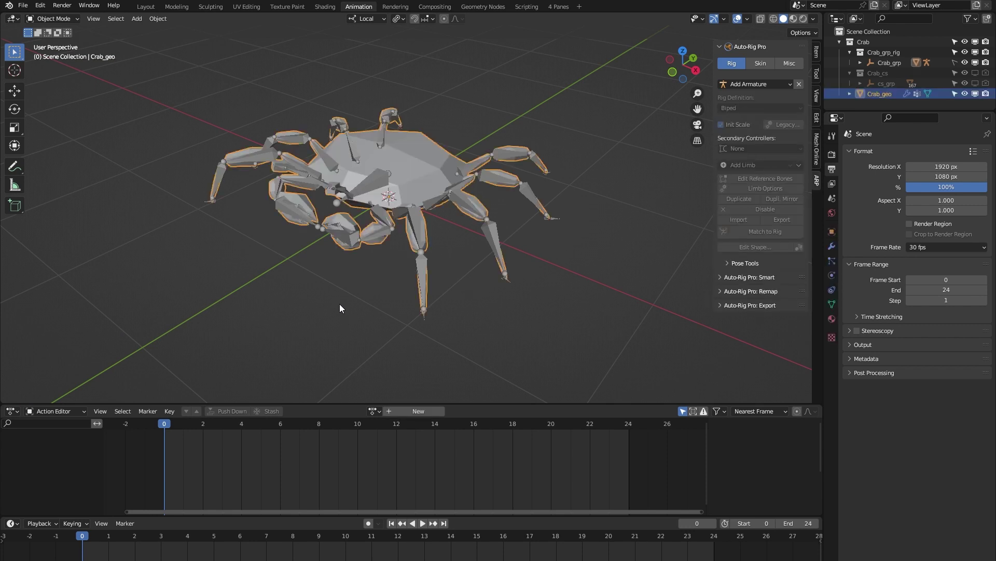
Select Crab_rig and test-move the c_pos controller along Y, cancelling the move
click(414, 213)
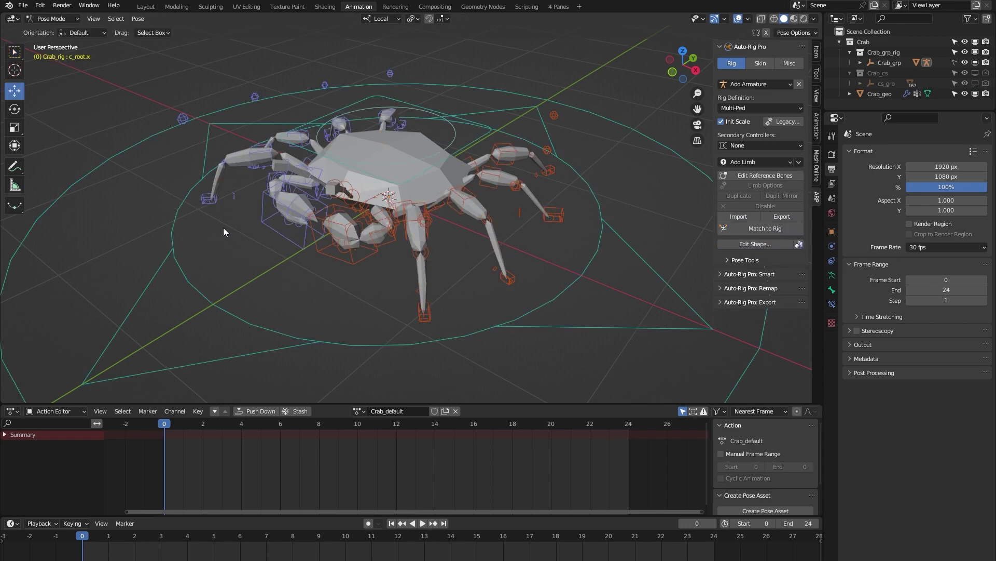
middle_drag(323, 310, 459, 375)
scroll(335, 273, down, 2)
click(468, 351)
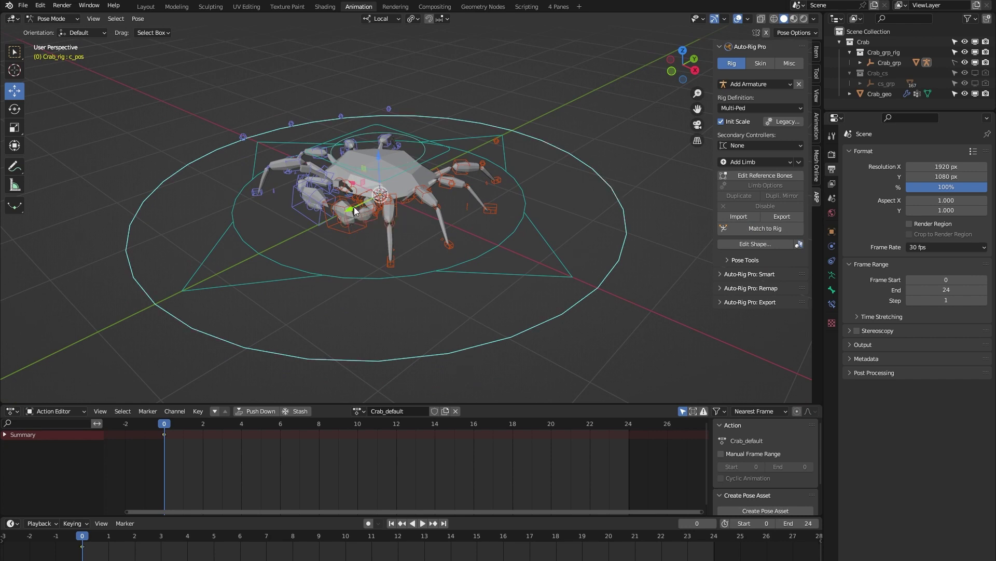
key(g)
key(y)
key(y)
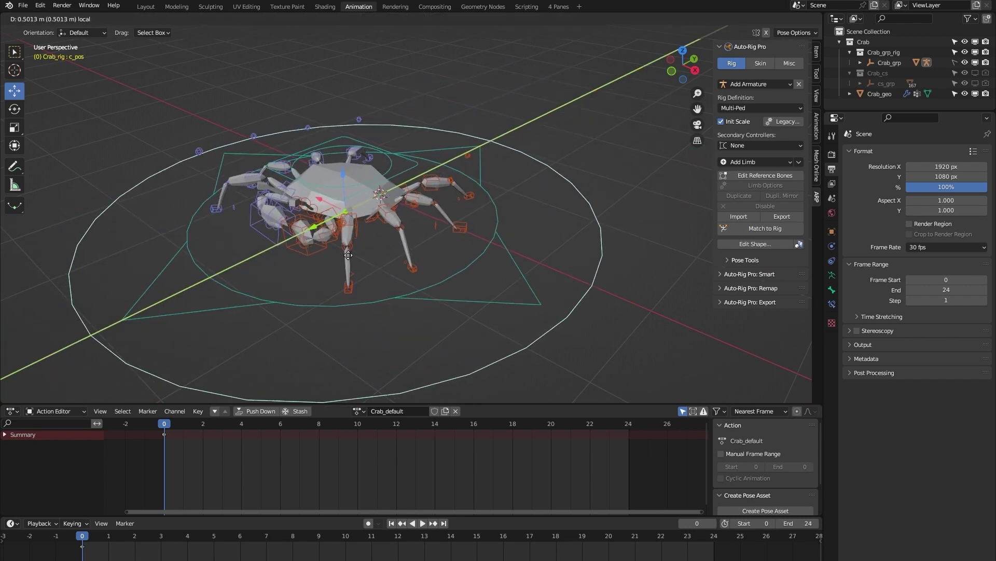
right_click(437, 214)
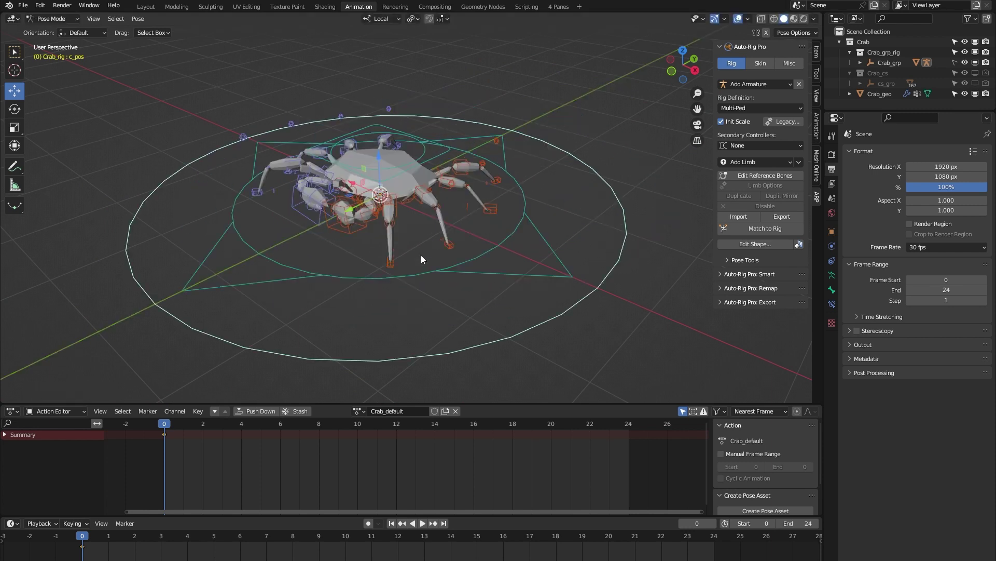
Test-move the c_traj controller along Y and cancel so the rig snaps back
click(328, 280)
key(g)
key(y)
key(y)
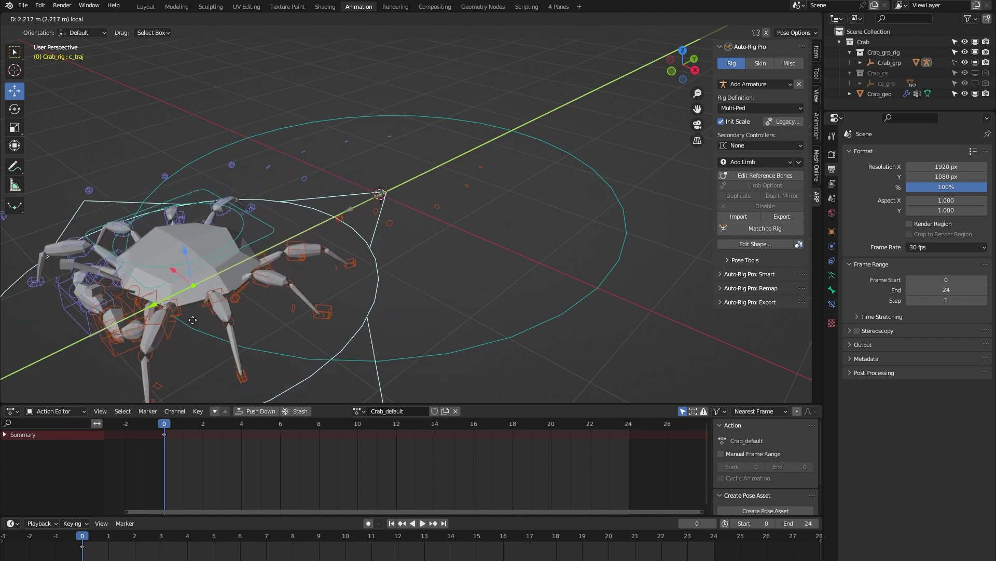
key(Escape)
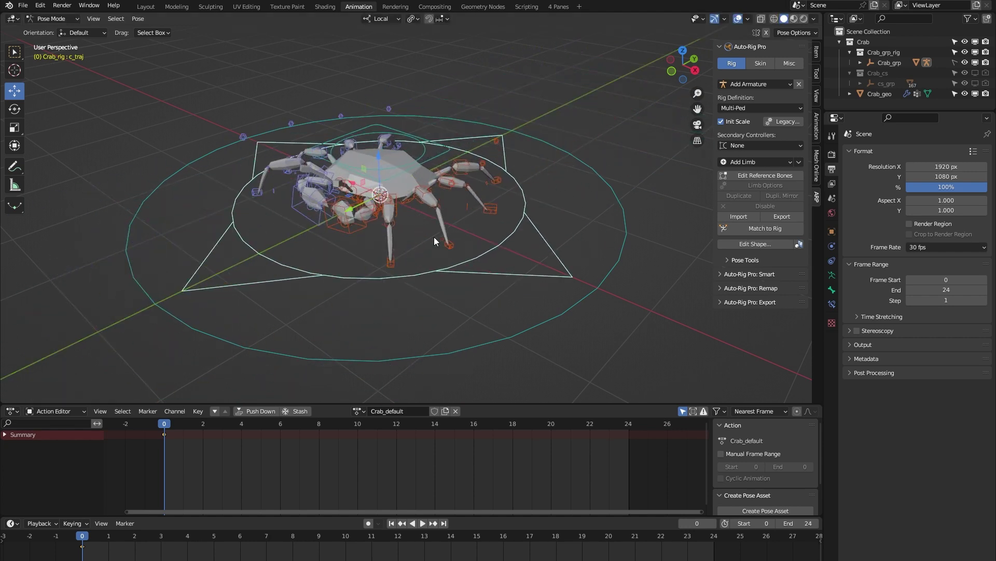
Lower the crab body by moving c_root_master.x along Z and confirming
scroll(478, 180, up, 2)
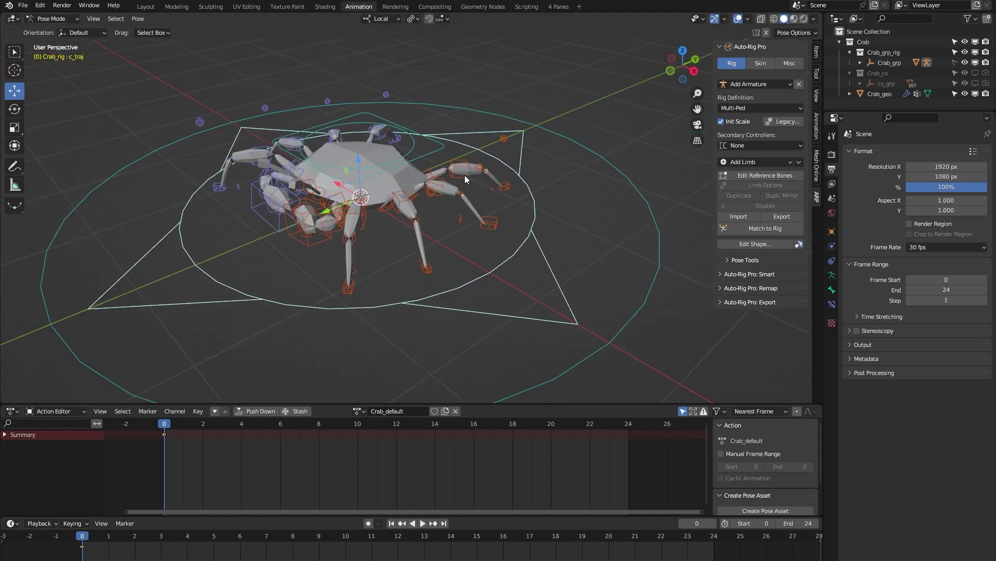
click(441, 145)
middle_drag(366, 260, 341, 208)
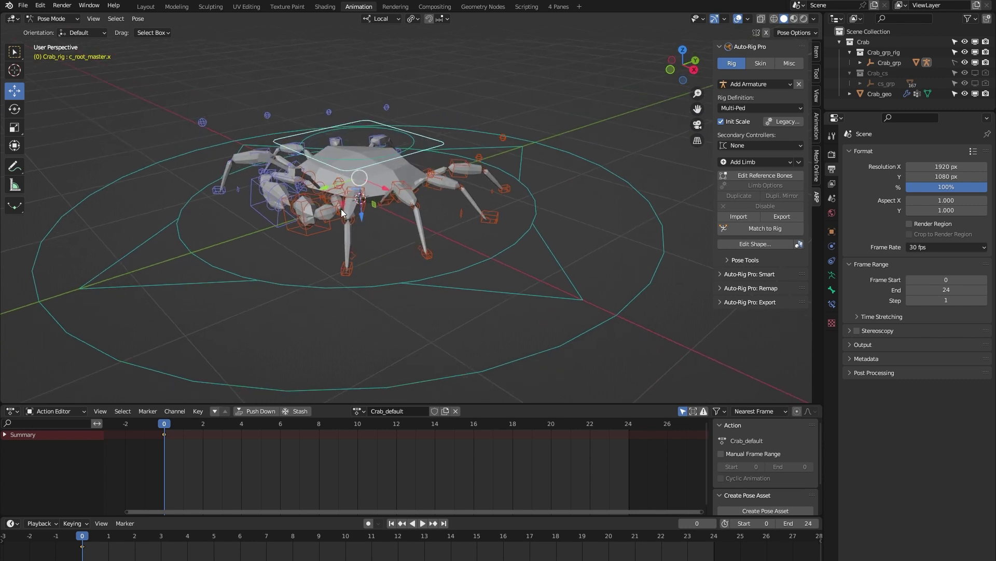
key(g)
key(z)
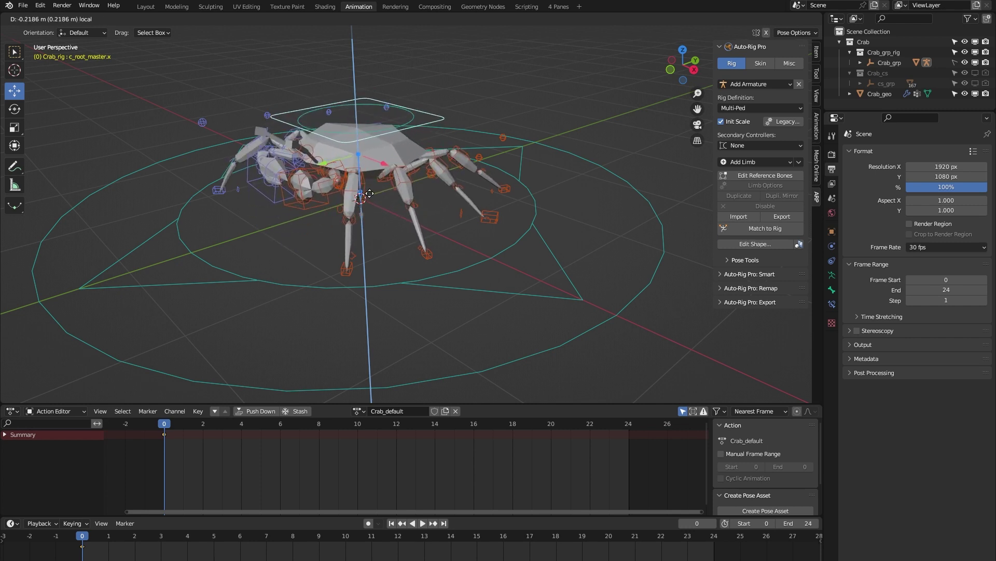
click(368, 216)
Orbit to a close low side view and select the foot controller c_foot_ik_dupli_002.l
middle_drag(288, 267, 322, 301)
scroll(510, 229, up, 6)
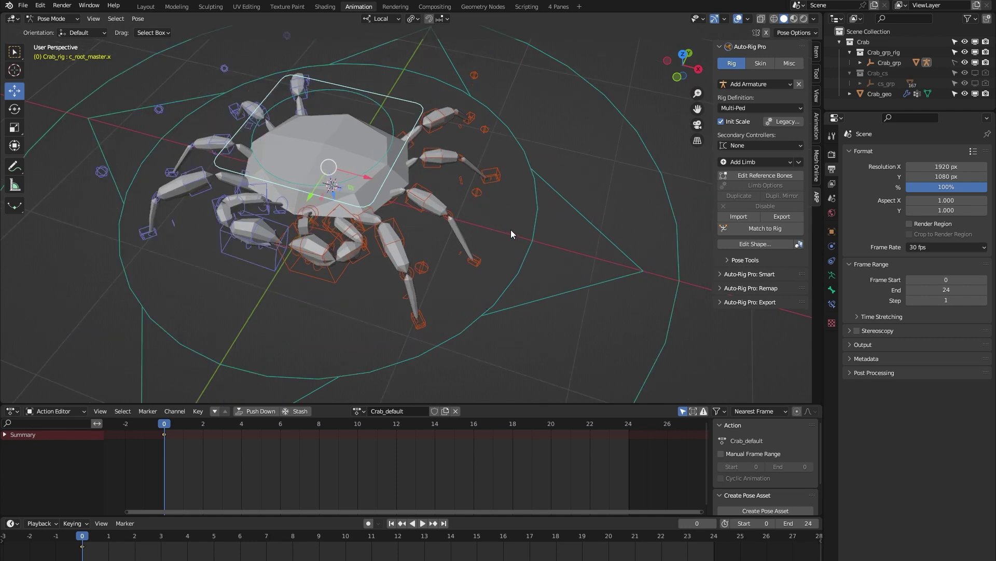
middle_drag(513, 232, 459, 200)
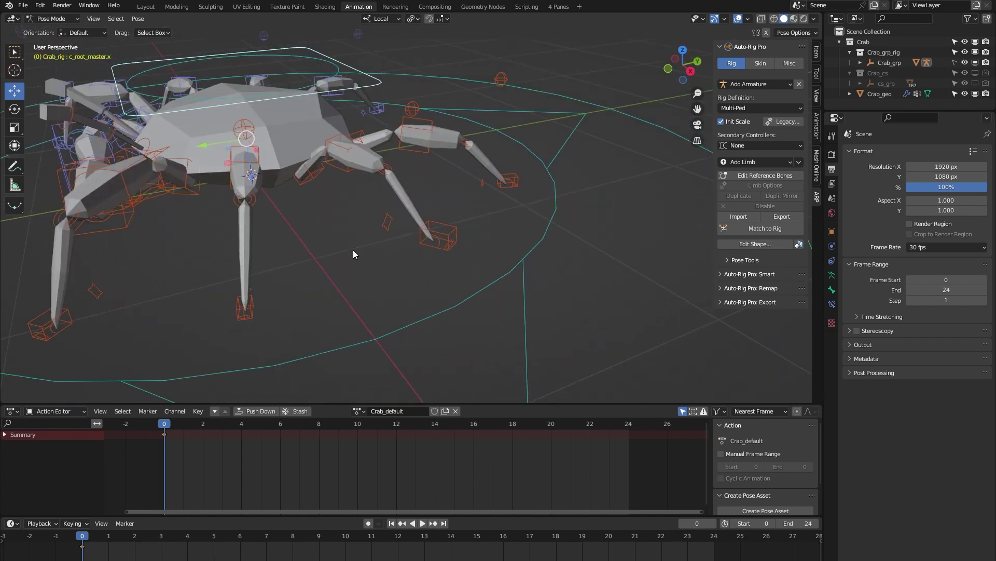
click(435, 230)
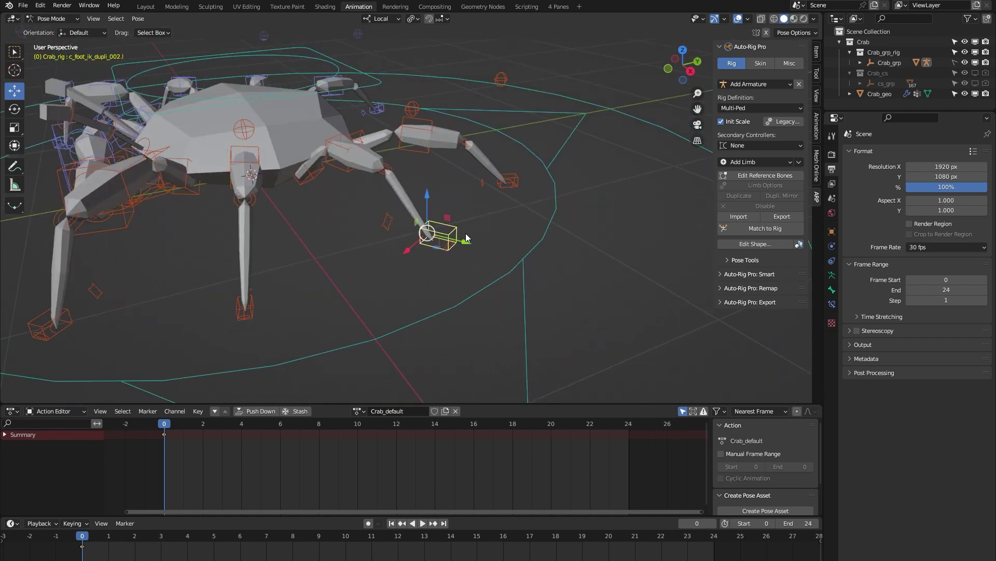
Lift the selected foot controller, show the rig's IK/FK settings and switch the leg to FK
middle_drag(279, 274, 314, 280)
mouse_move(472, 222)
mouse_down()
mouse_move(465, 187)
mouse_move(423, 210)
mouse_move(511, 205)
mouse_move(422, 172)
mouse_move(480, 189)
mouse_move(481, 206)
mouse_up()
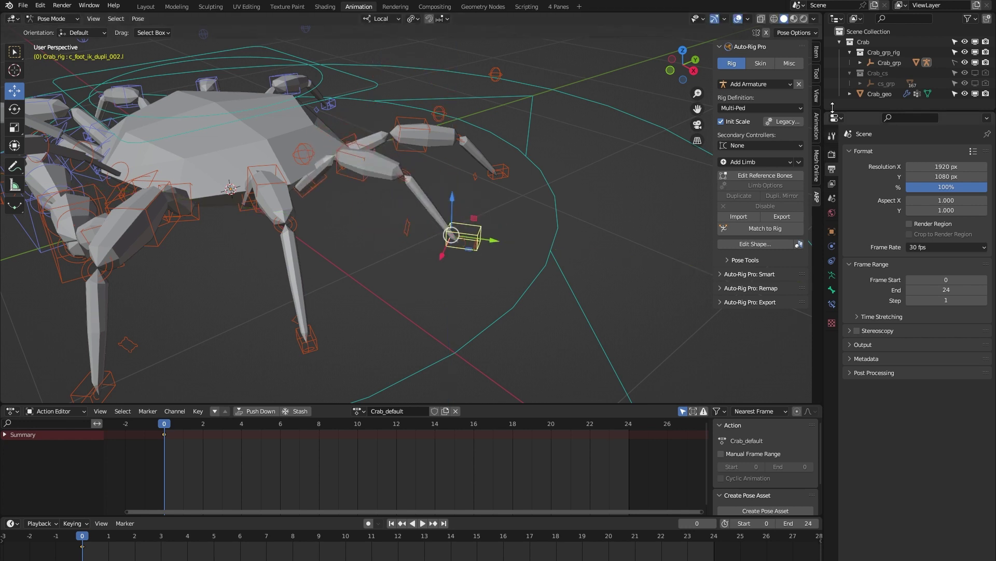
click(818, 77)
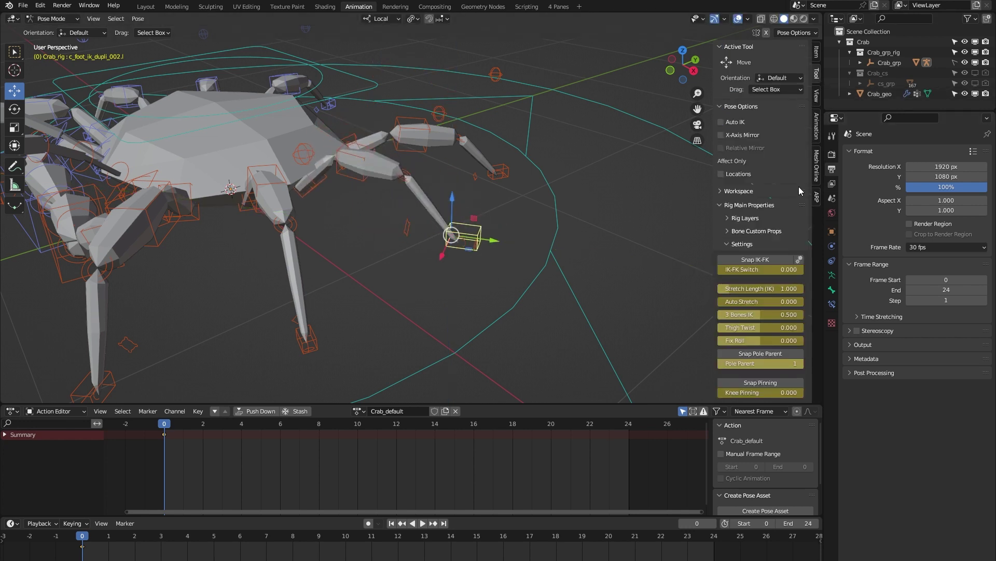
scroll(784, 201, down, 2)
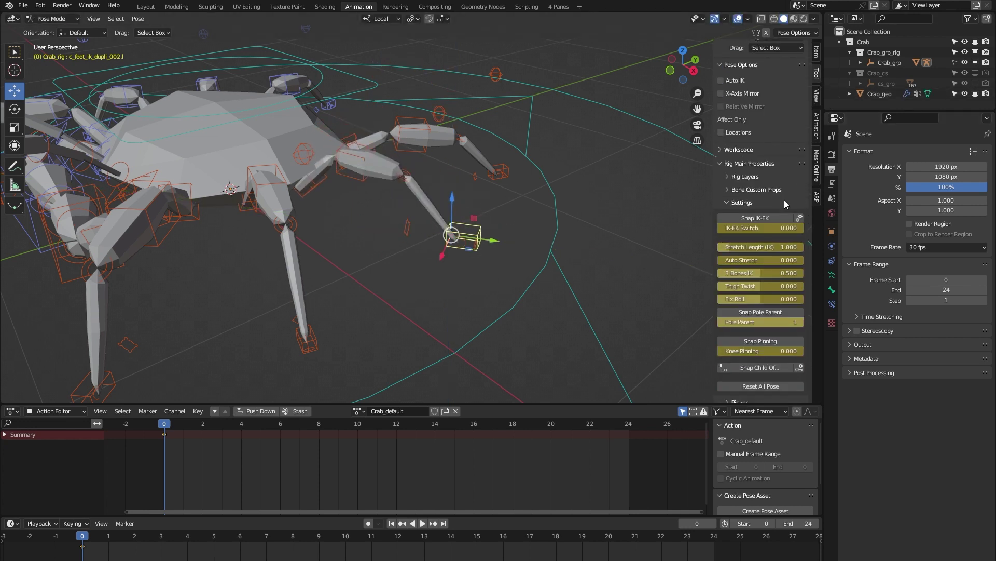
click(748, 219)
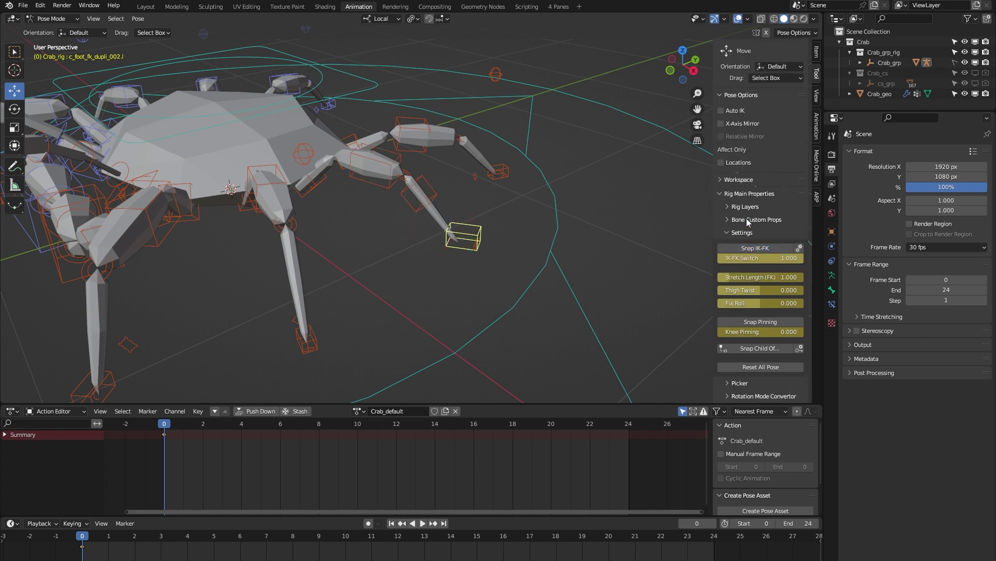
Rotate the thigh about 20 degrees, snap the leg back to IK, and edit its Auto Stretch
click(318, 186)
key(shift+space)
key(r)
drag(308, 160, 332, 171)
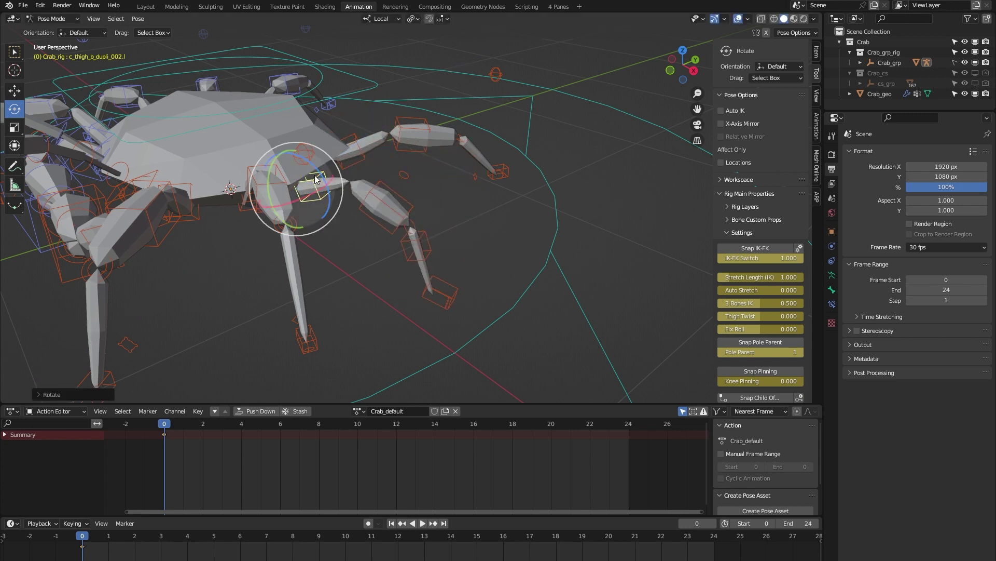
click(752, 247)
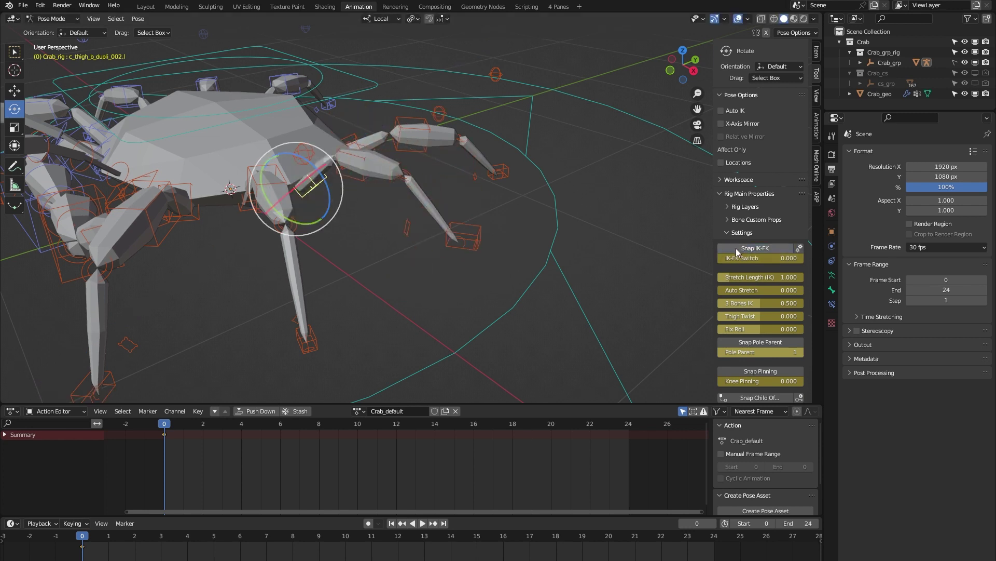
click(474, 230)
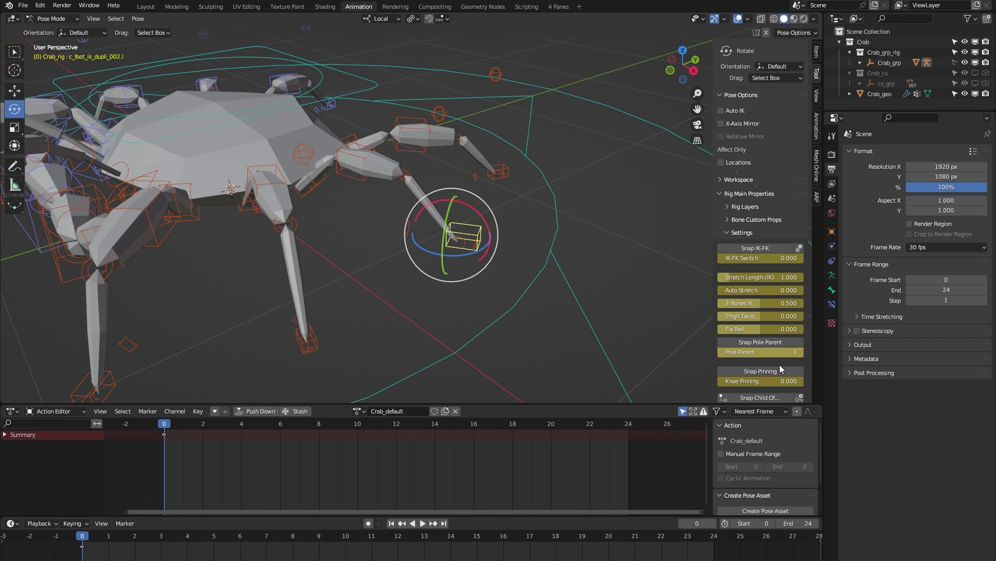
click(777, 291)
text(1)
key(Return)
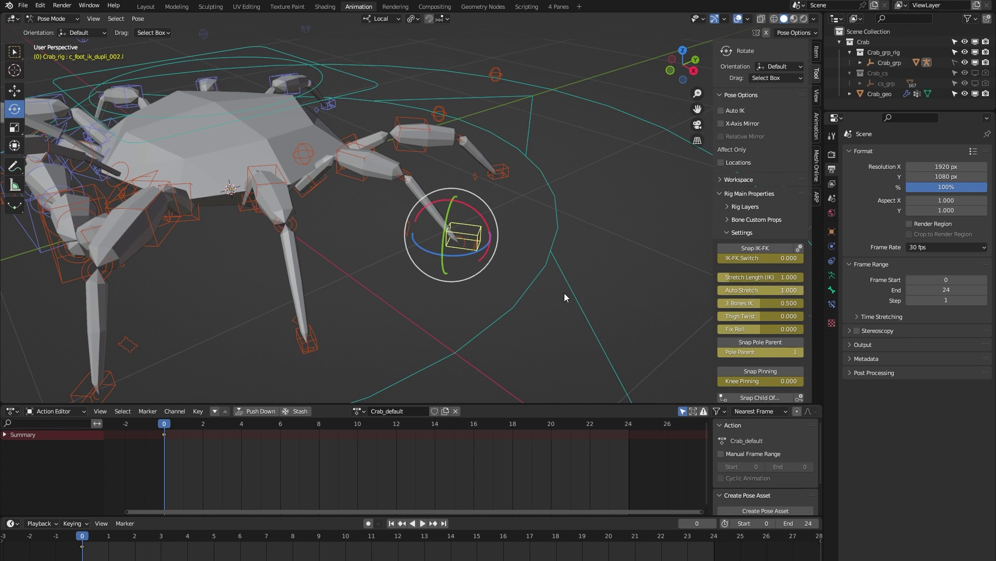
key(g)
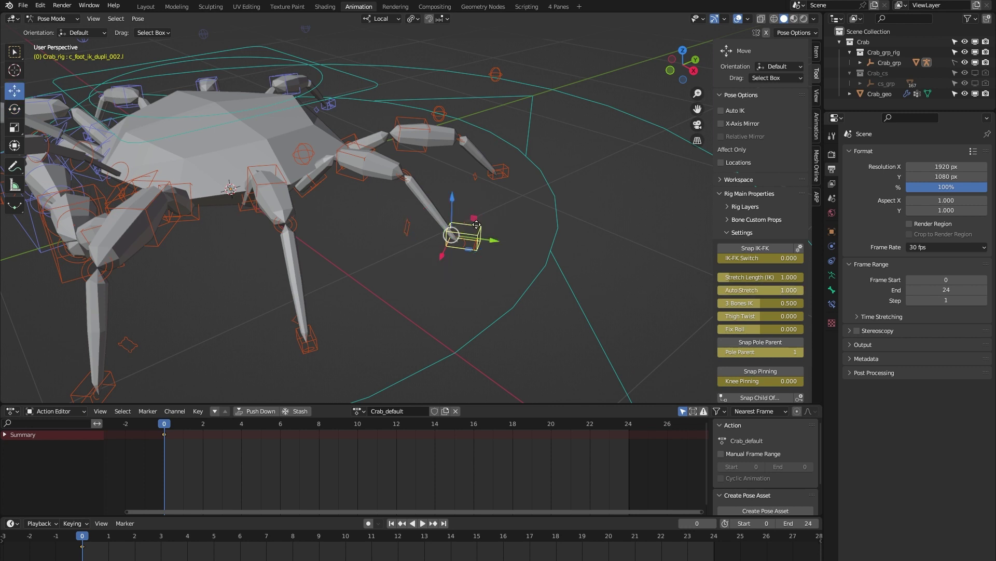
drag(474, 218, 550, 292)
key(Escape)
click(765, 290)
text(0)
key(Return)
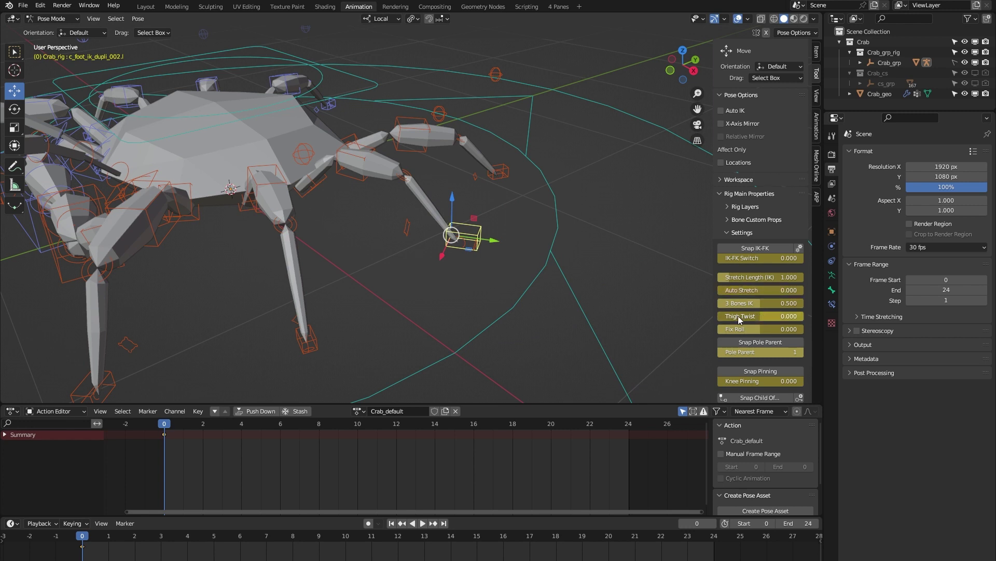
mouse_move(738, 315)
mouse_down()
mouse_move(719, 315)
mouse_move(730, 316)
mouse_up()
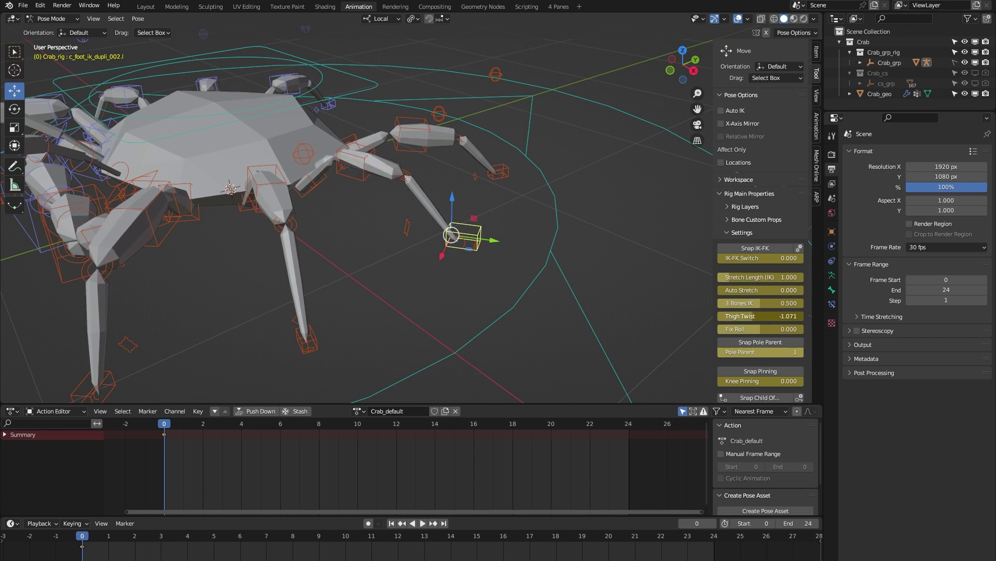
key(Escape)
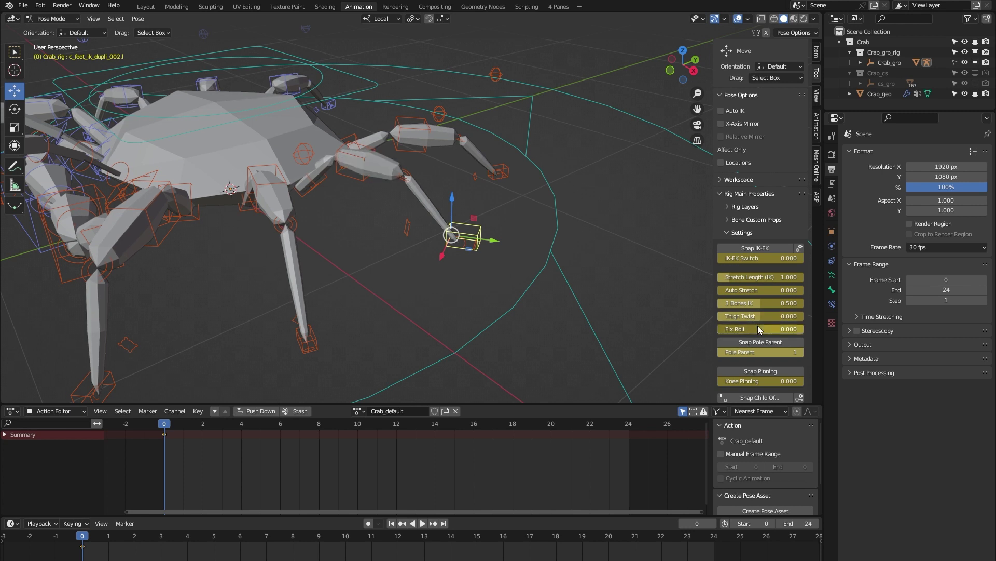
scroll(758, 326, down, 1)
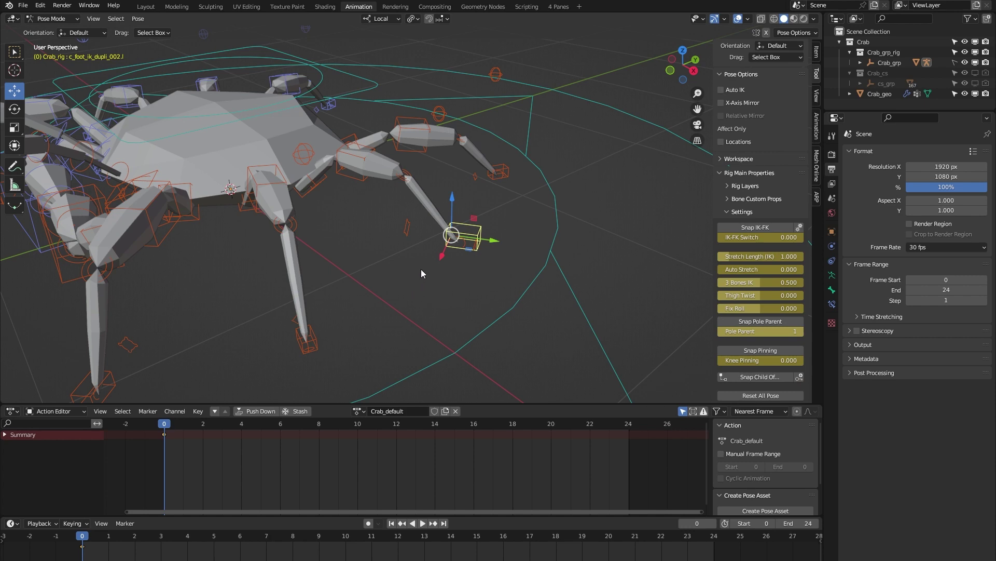
middle_drag(397, 287, 403, 292)
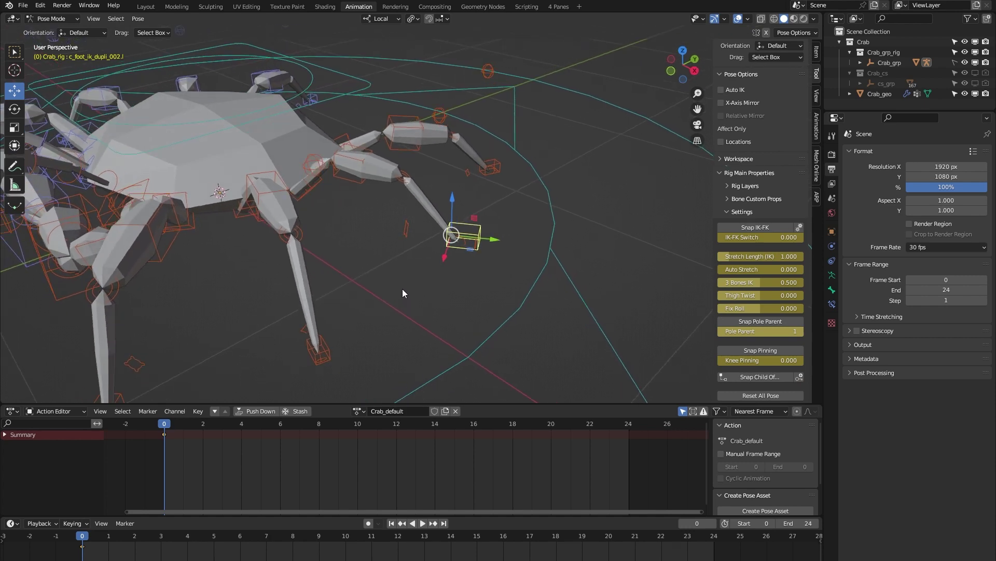
drag(473, 216, 431, 194)
drag(474, 217, 454, 186)
key(Escape)
click(781, 361)
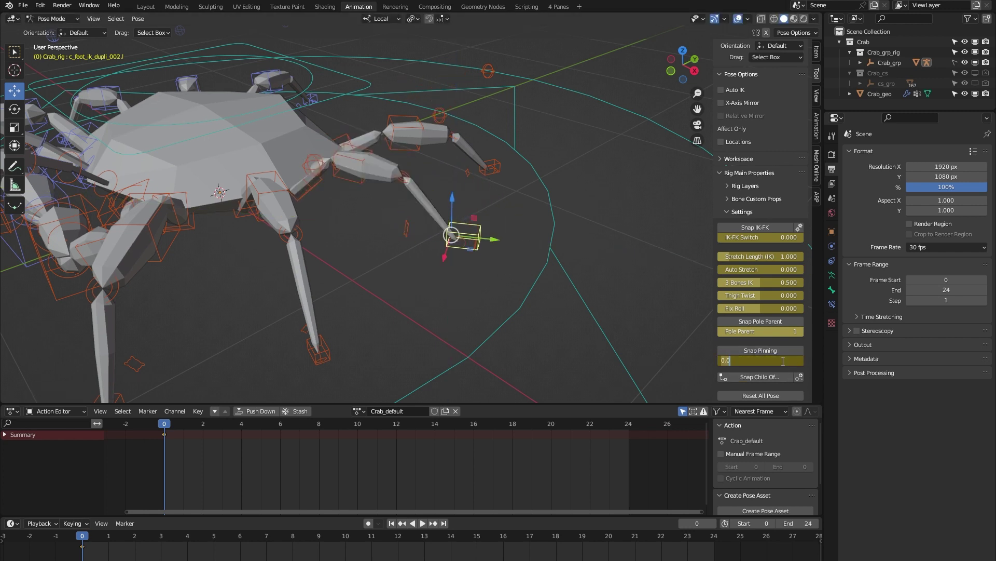
text(1)
key(Return)
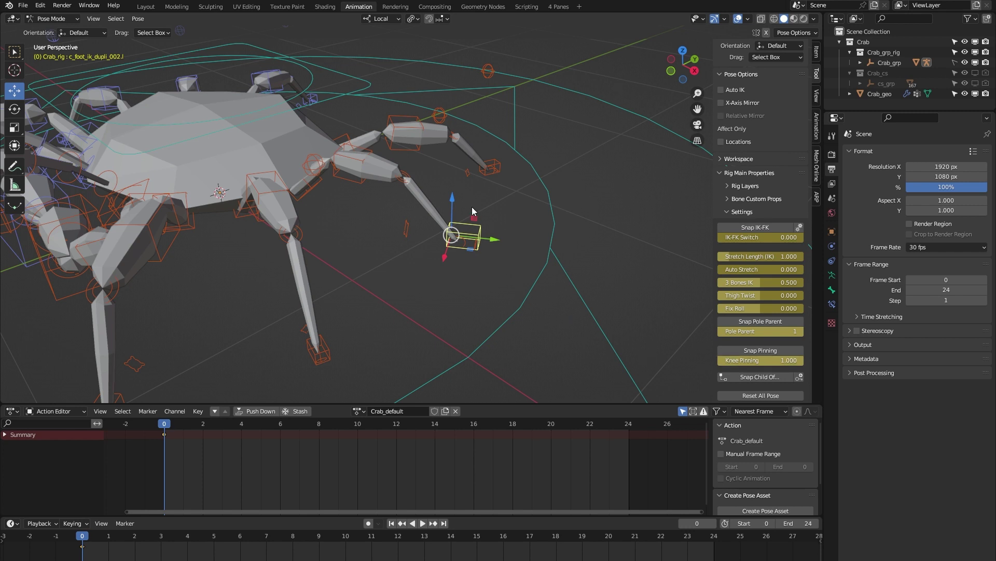
drag(474, 218, 478, 256)
key(Escape)
click(777, 360)
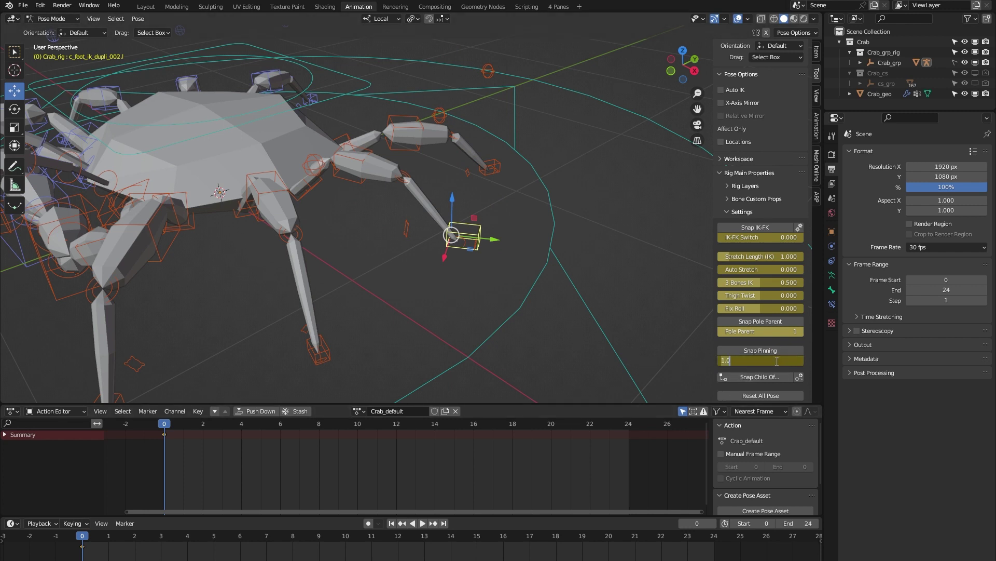
text(0)
key(Return)
scroll(770, 357, down, 1)
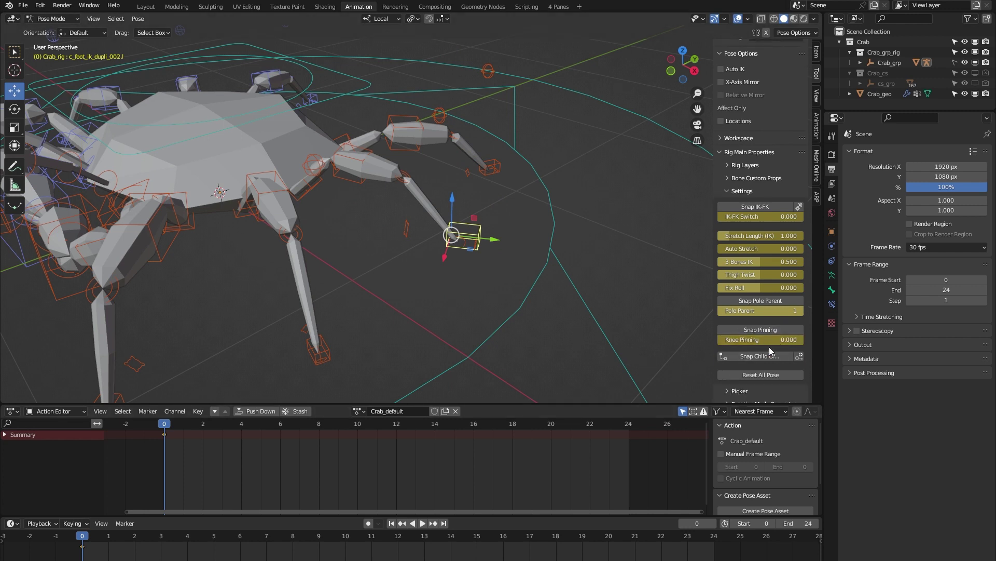
scroll(405, 273, down, 2)
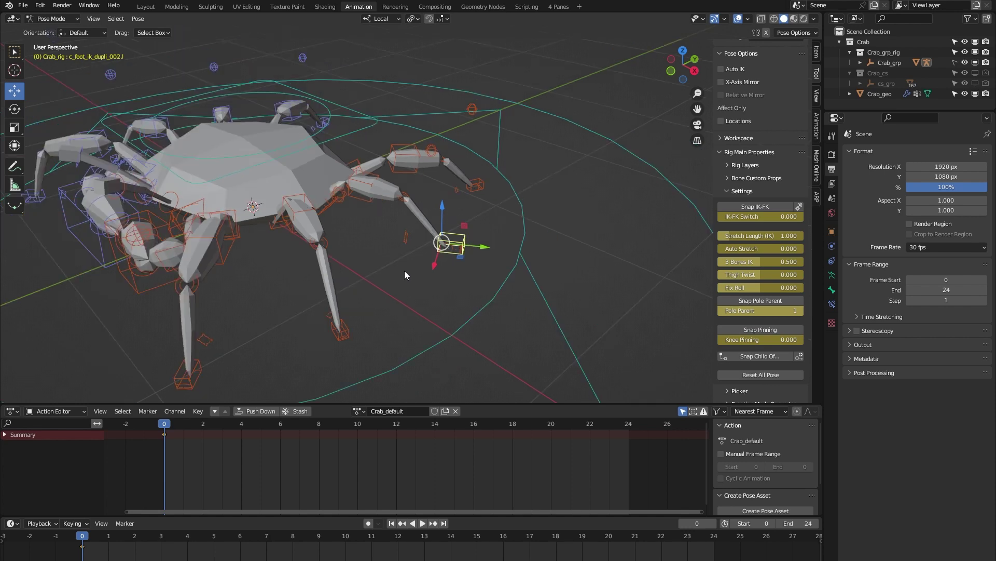
Frame the crab from a low side view and rotate its front arm FK bone
shift+middle_drag(371, 305, 461, 311)
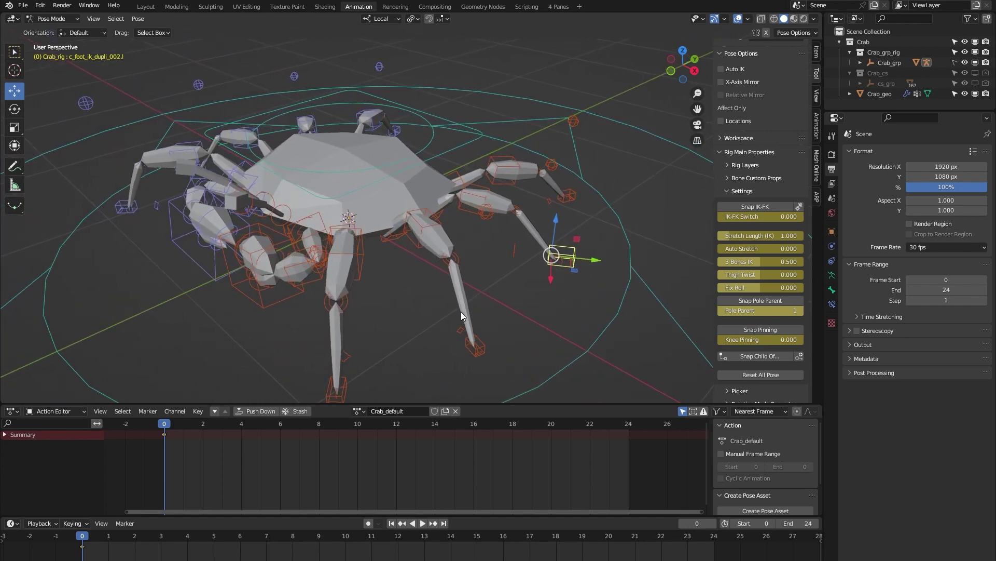
middle_drag(385, 323, 427, 313)
scroll(380, 328, up, 2)
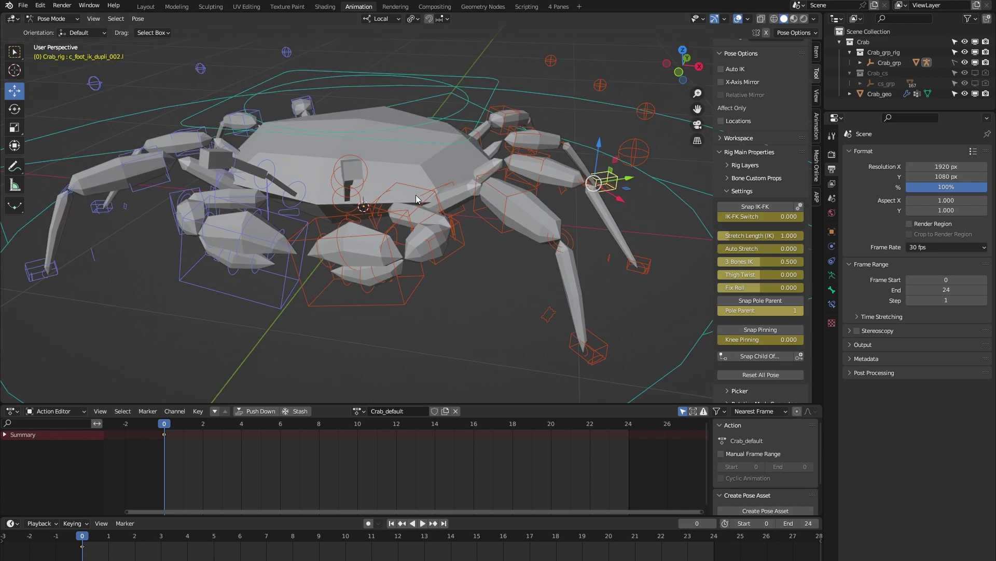
click(401, 207)
key(shift+space)
key(r)
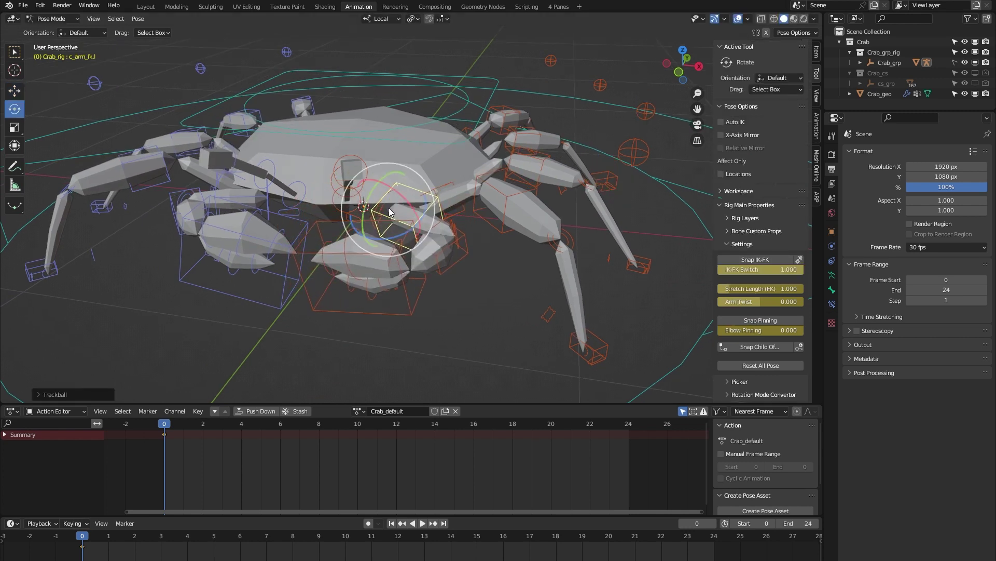
Switch the arm to IK, move the hand IK controller, then toggle FK and snap back to IK
click(758, 261)
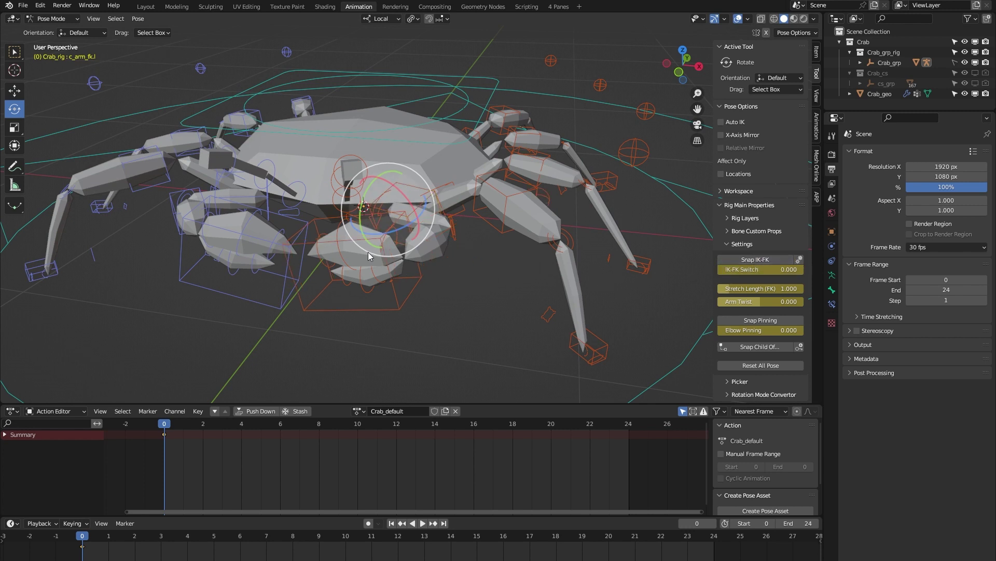
click(383, 309)
key(shift+space)
key(g)
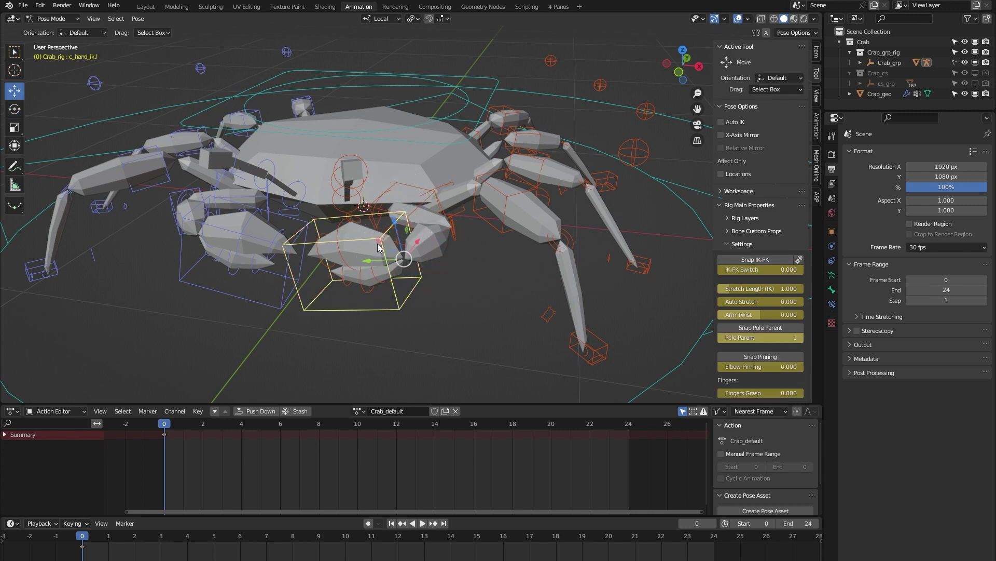
drag(378, 255, 376, 232)
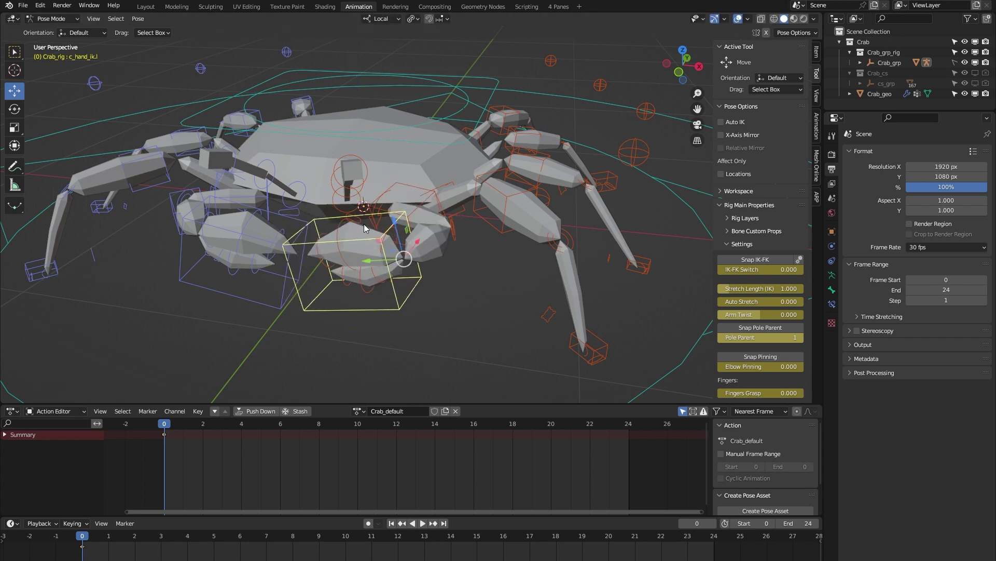
click(749, 262)
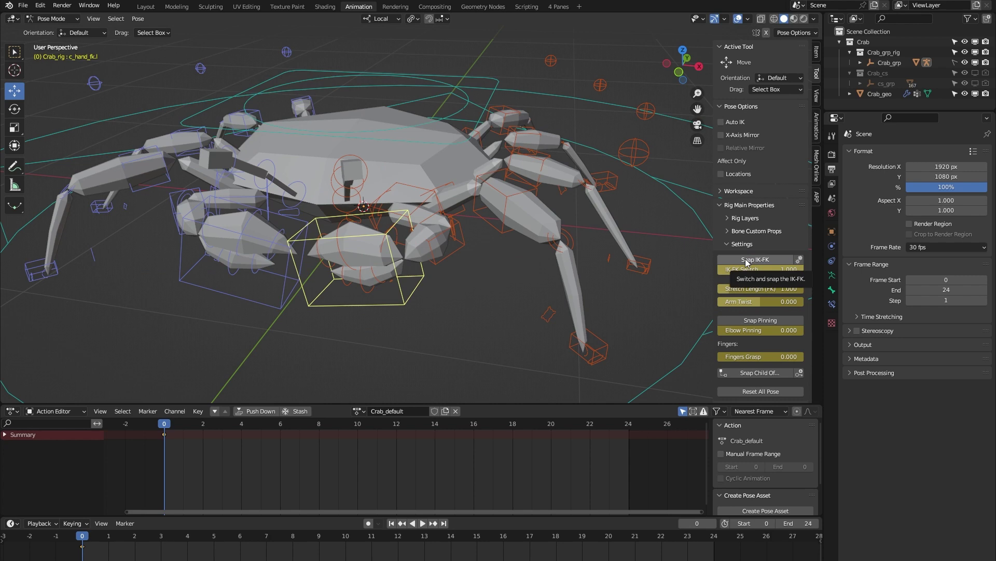
click(747, 262)
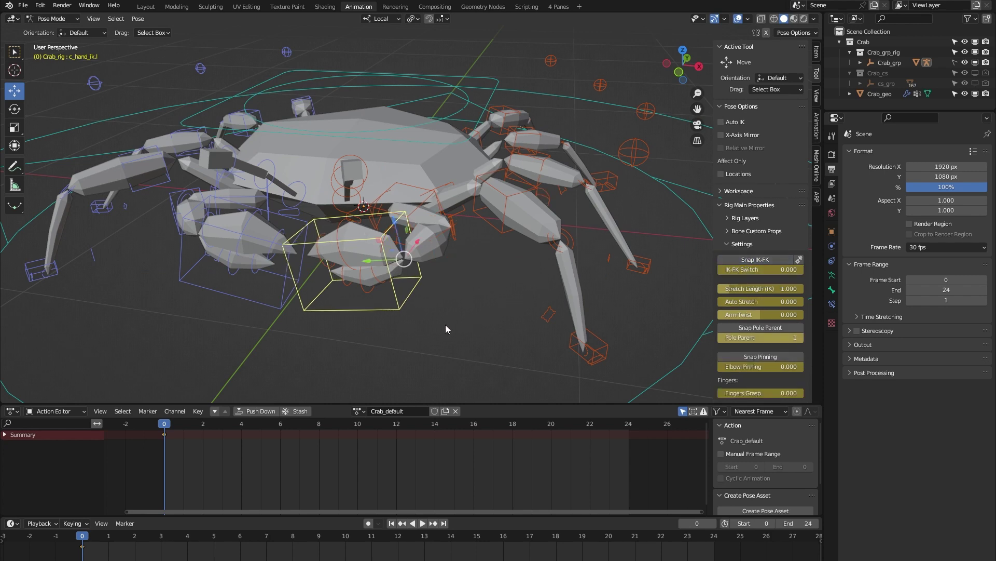
middle_drag(445, 325, 412, 315)
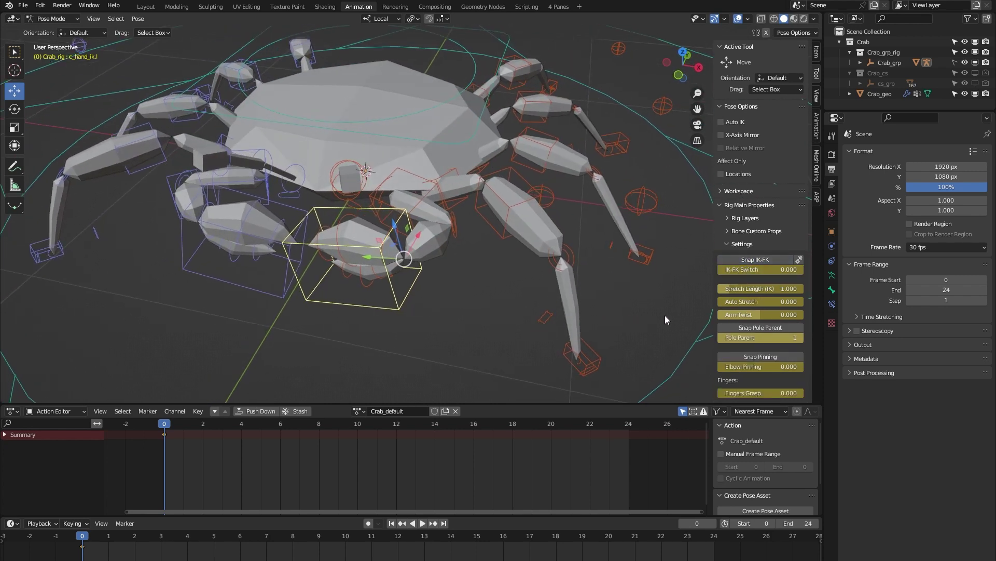
click(761, 303)
text(1)
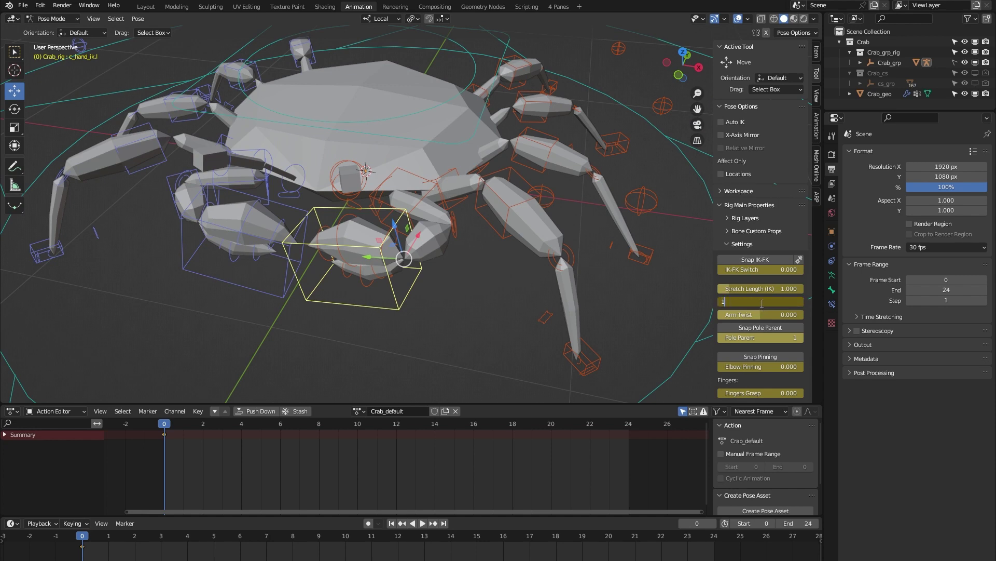
key(Return)
middle_drag(393, 322, 403, 302)
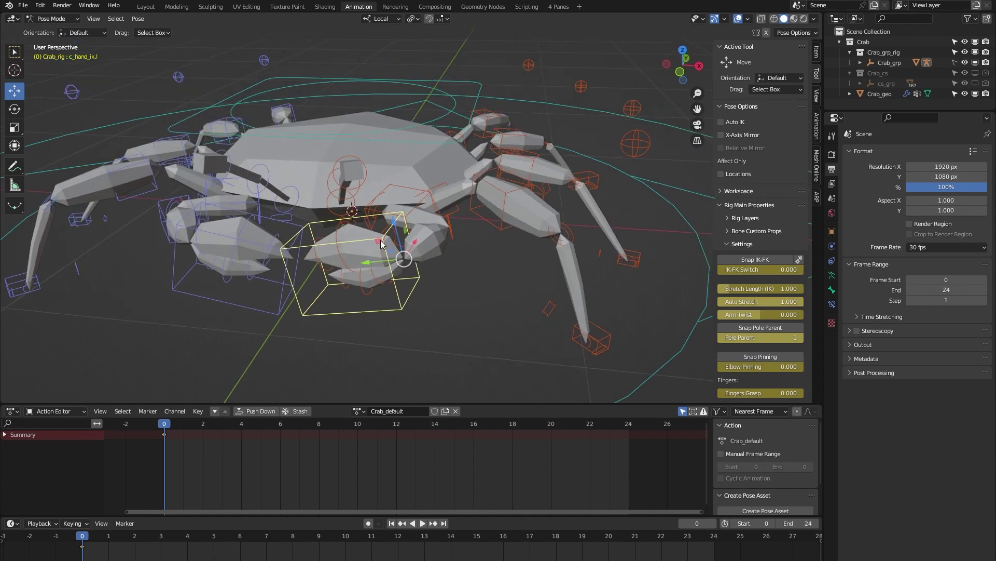
drag(379, 238, 36, 380)
key(ctrl+z)
click(776, 301)
text(0)
key(Return)
drag(751, 316, 719, 317)
key(Escape)
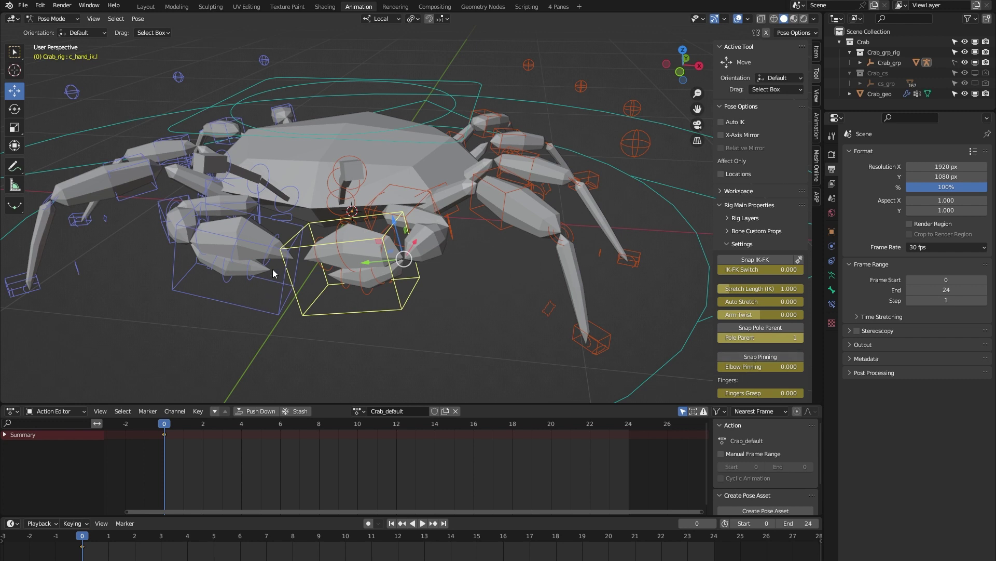
drag(383, 245, 356, 274)
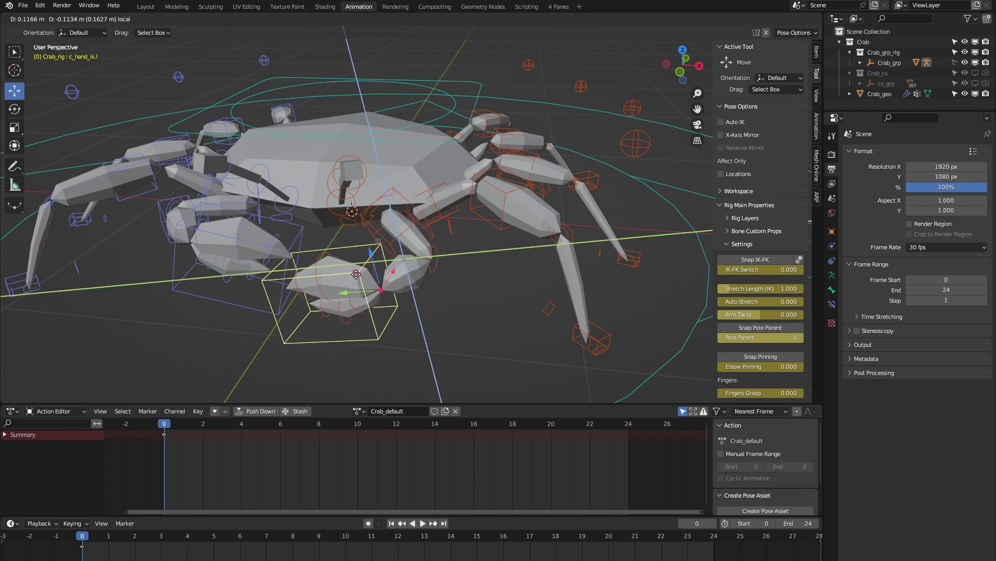
key(Escape)
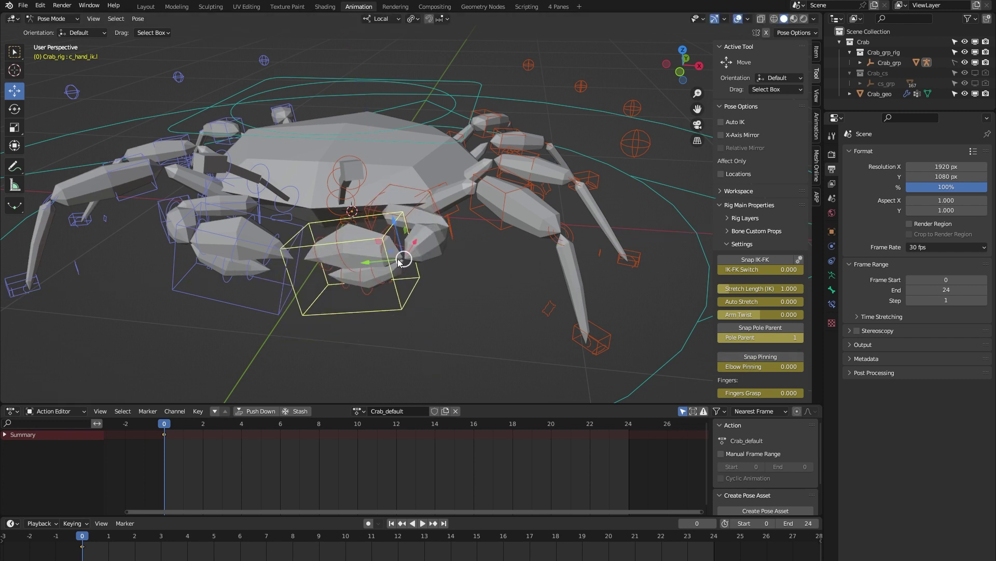
drag(383, 246, 298, 311)
key(Escape)
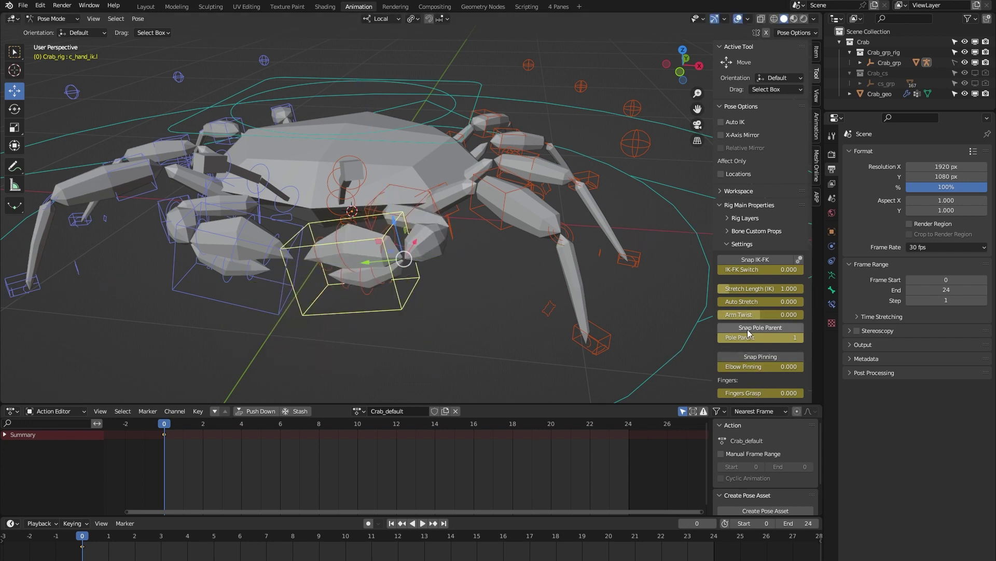
click(783, 367)
text(1)
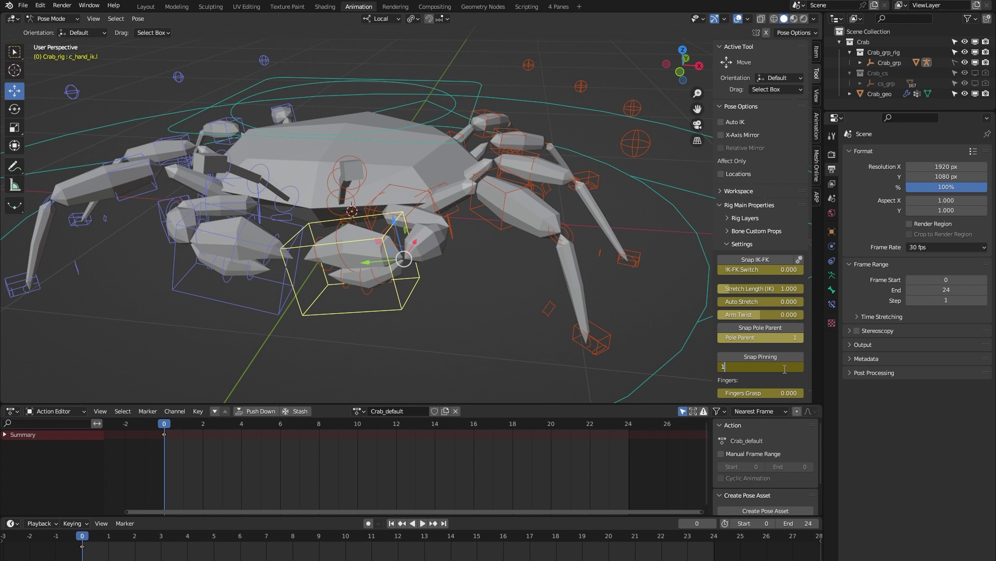
key(Return)
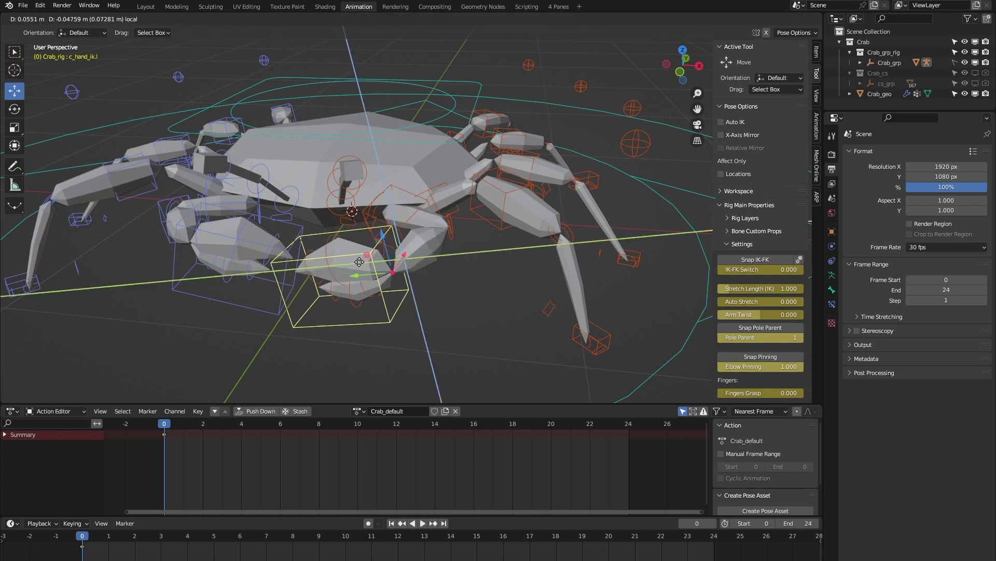
drag(382, 245, 319, 310)
key(Escape)
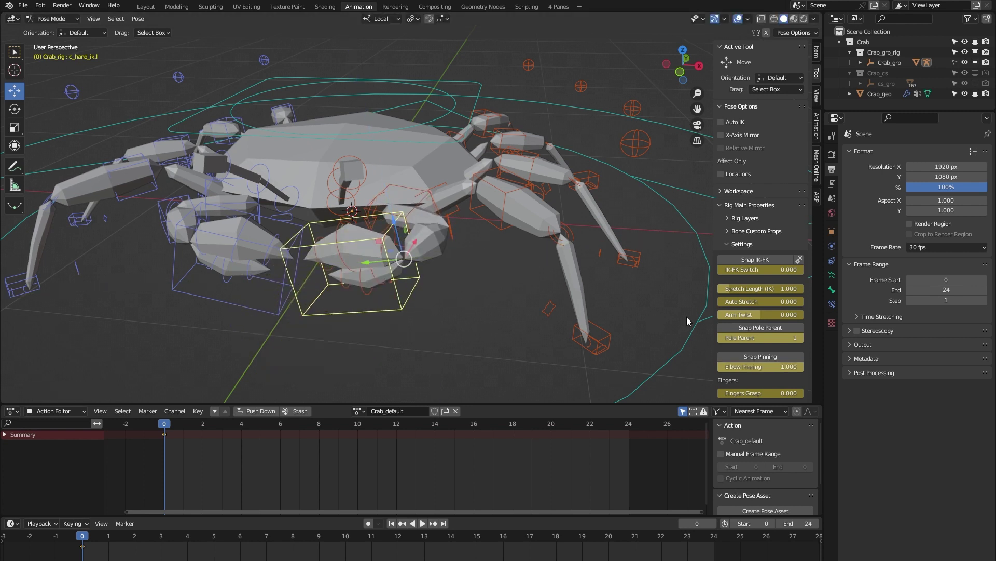
click(762, 366)
text(0)
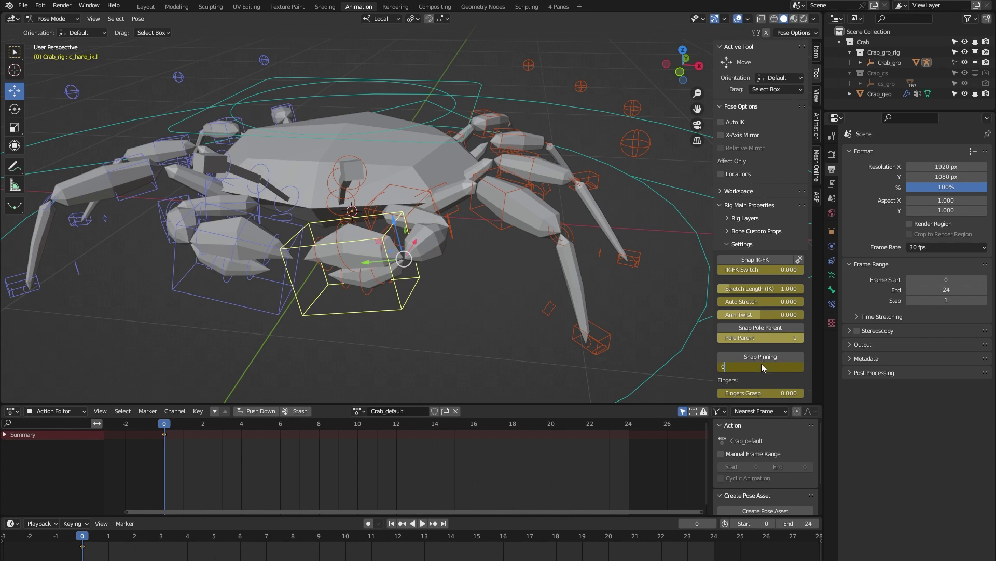
key(Return)
middle_drag(411, 333, 426, 325)
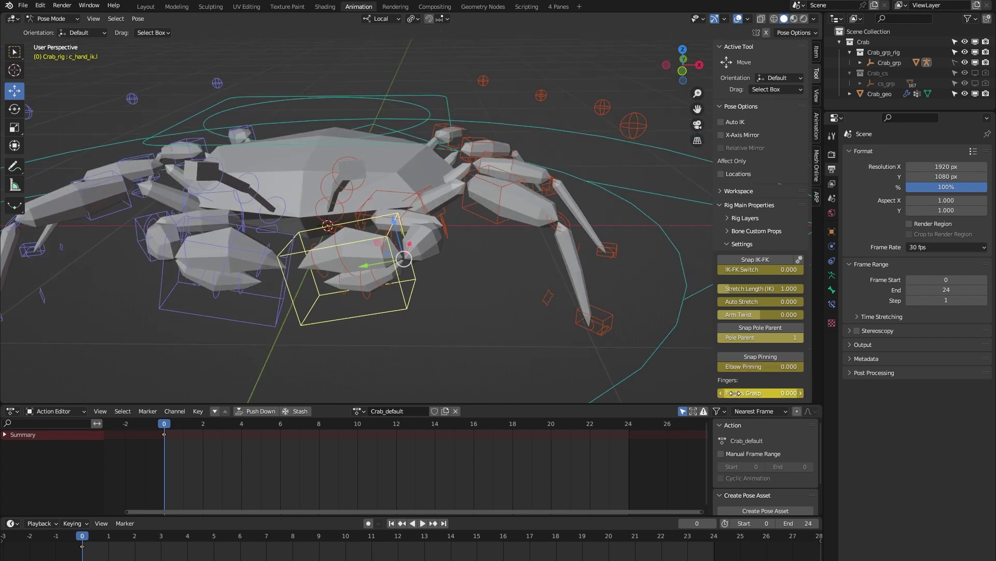
mouse_move(737, 392)
mouse_down()
mouse_move(749, 393)
mouse_move(719, 392)
mouse_move(737, 392)
mouse_up()
middle_drag(505, 344, 289, 261)
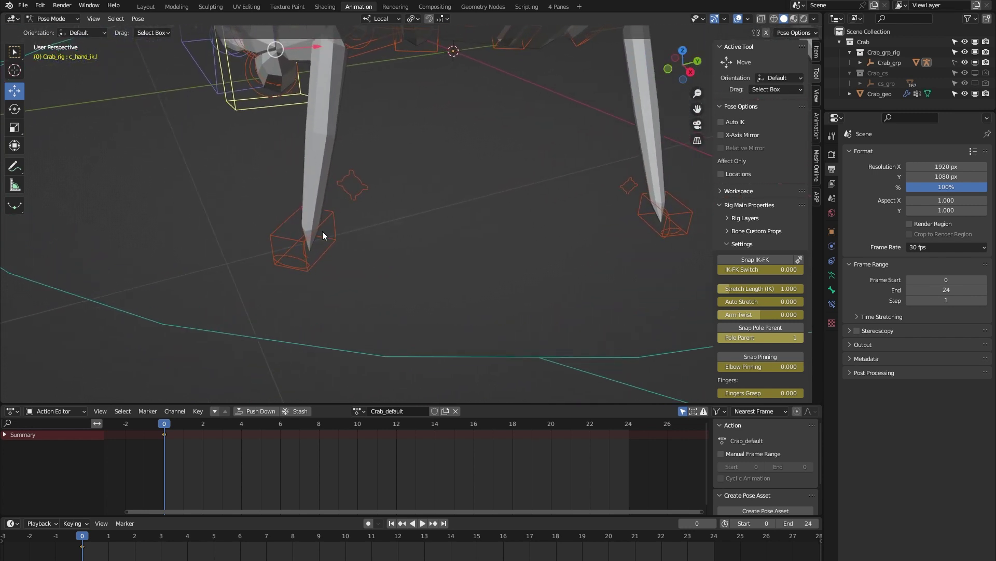
click(294, 259)
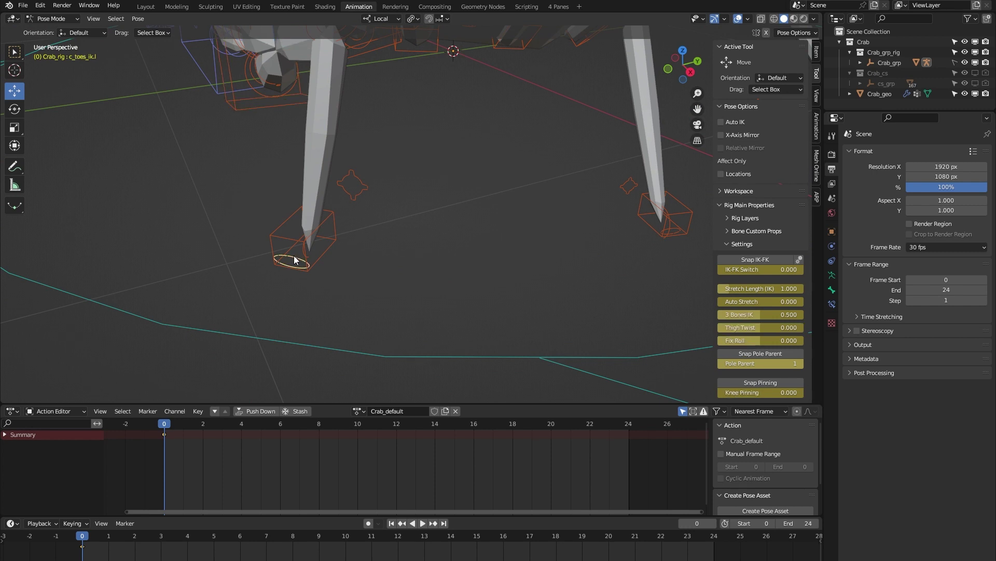
key(shift+space)
key(r)
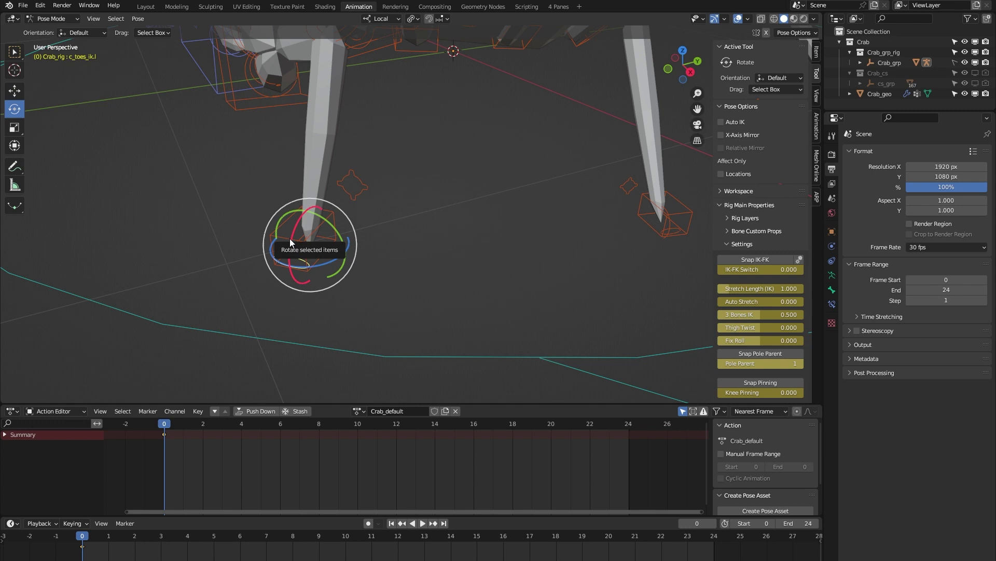
drag(290, 243, 301, 206)
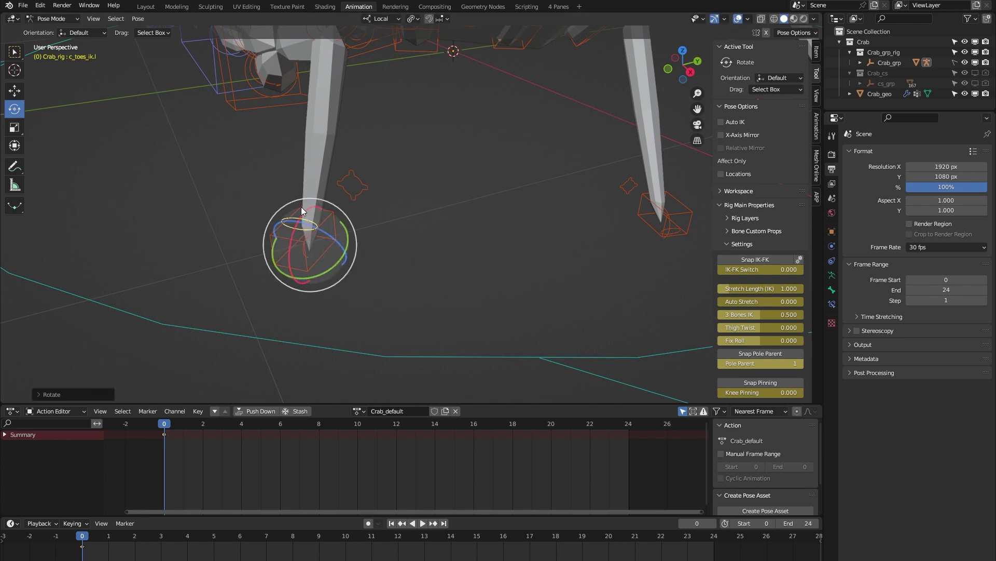
click(373, 253)
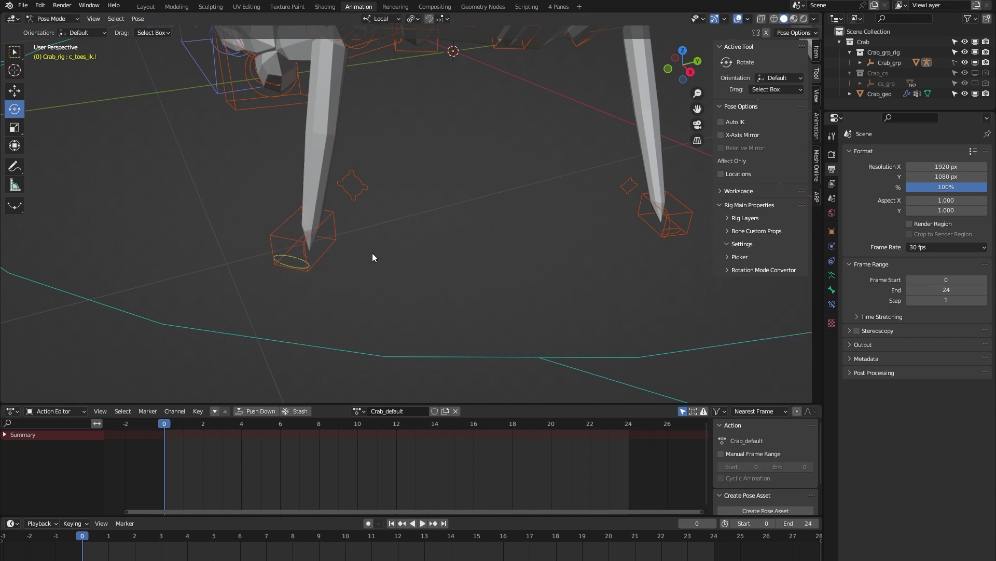
click(346, 192)
key(shift+space)
key(g)
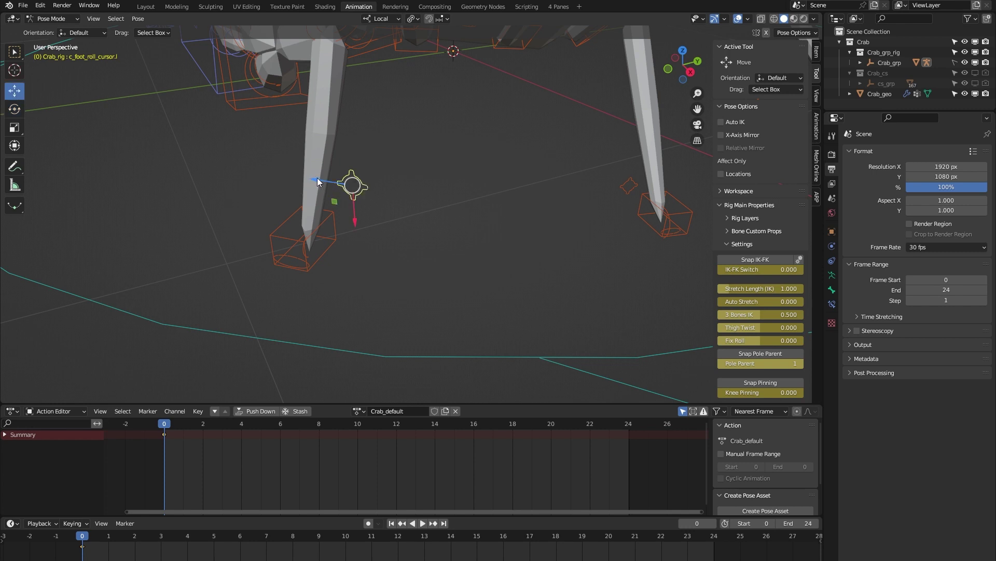
drag(318, 182, 397, 280)
middle_drag(397, 281, 341, 271)
mouse_move(344, 212)
middle_down()
mouse_move(385, 211)
mouse_move(361, 222)
middle_up()
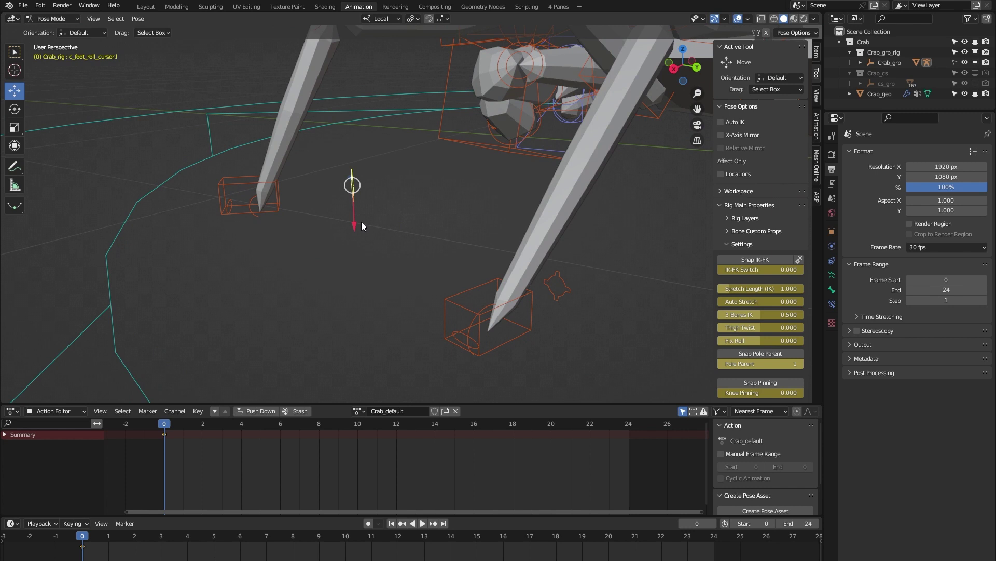
drag(353, 223, 342, 250)
middle_drag(342, 250, 328, 274)
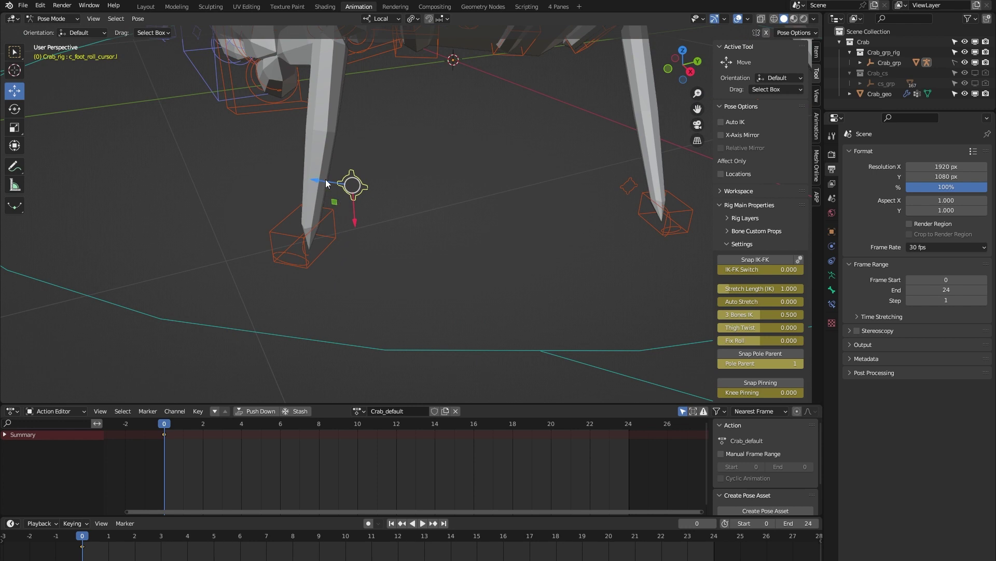
drag(322, 183, 302, 186)
scroll(396, 213, down, 5)
shift+middle_drag(417, 208, 423, 235)
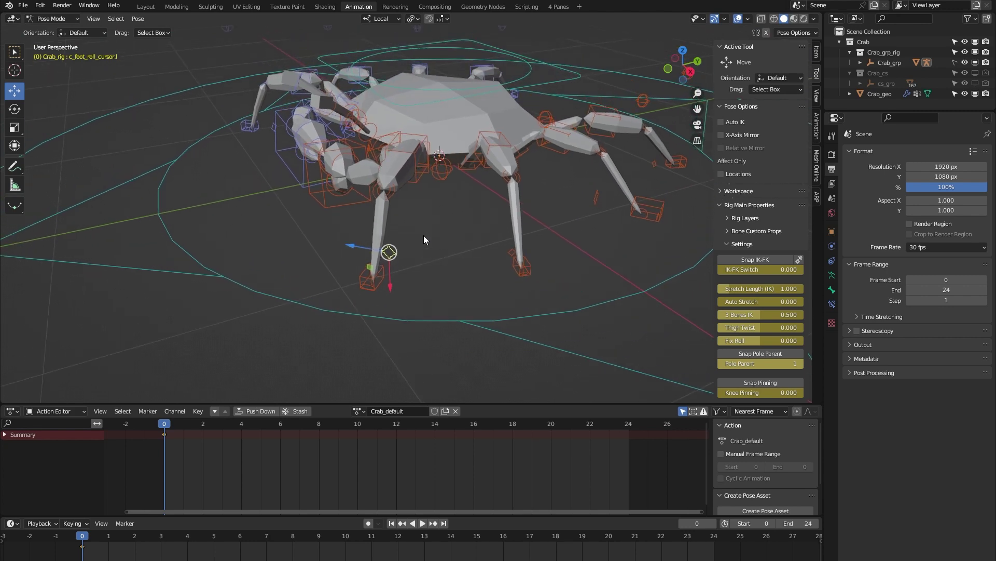
middle_drag(320, 287, 358, 292)
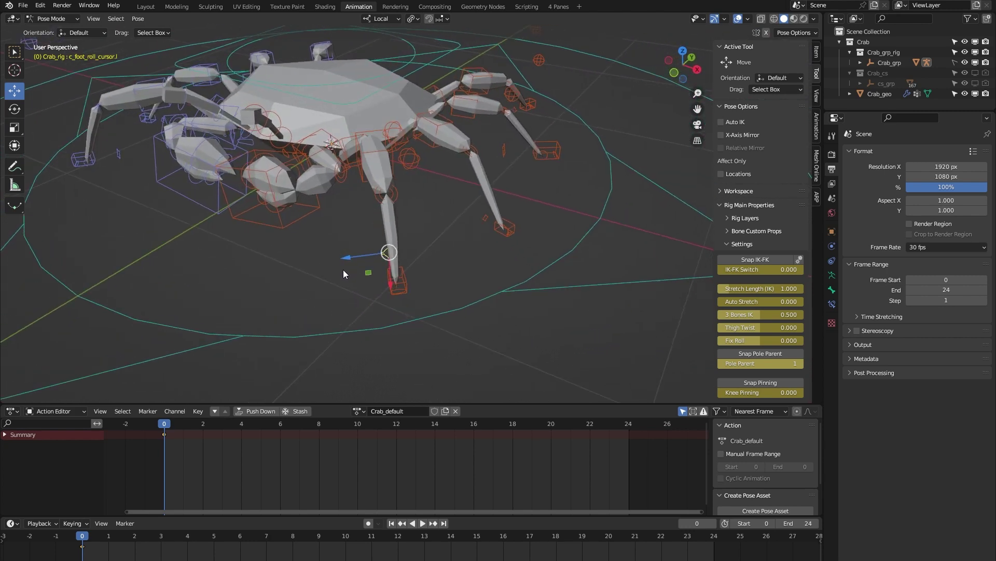
scroll(342, 269, down, 2)
shift+middle_drag(320, 253, 384, 260)
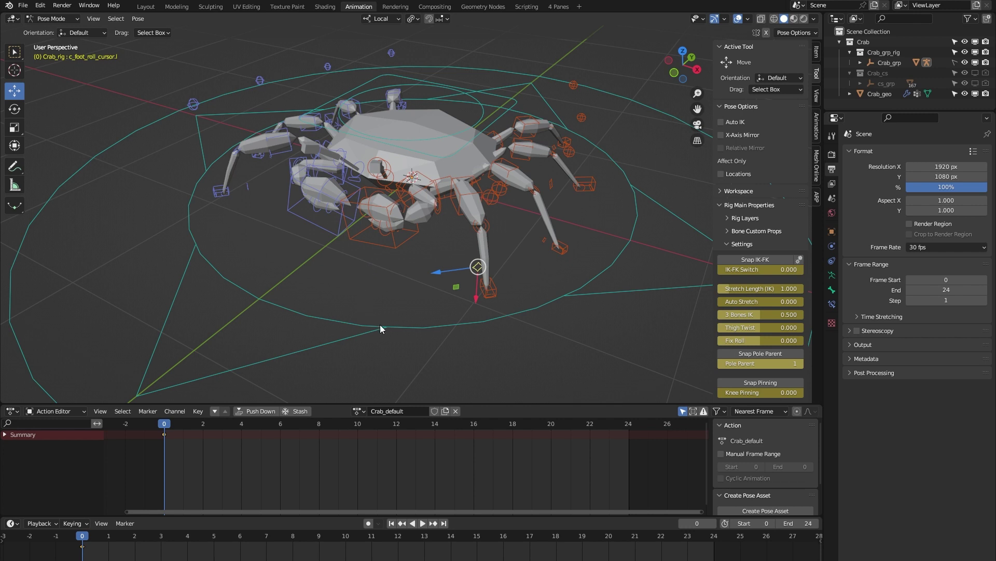
click(424, 369)
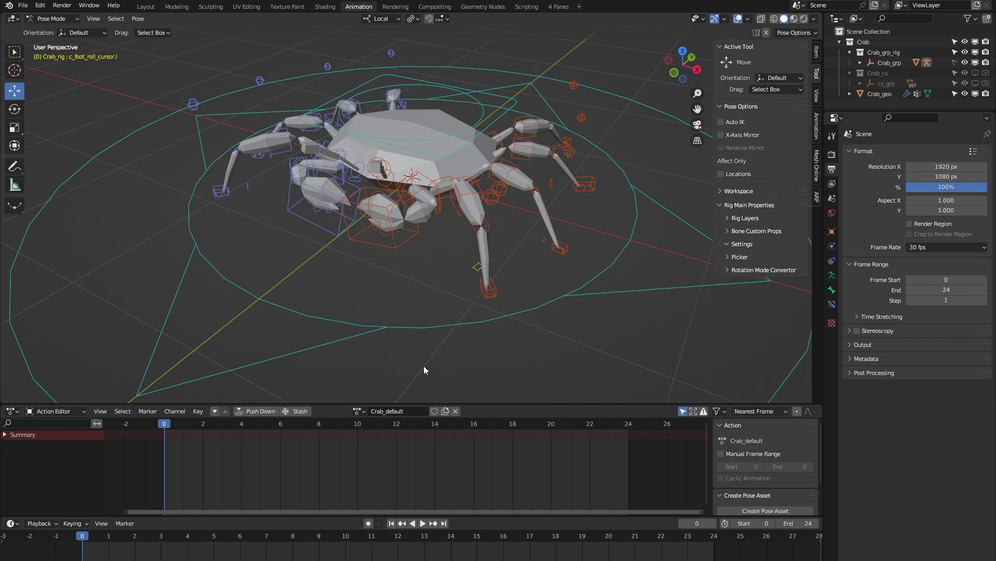